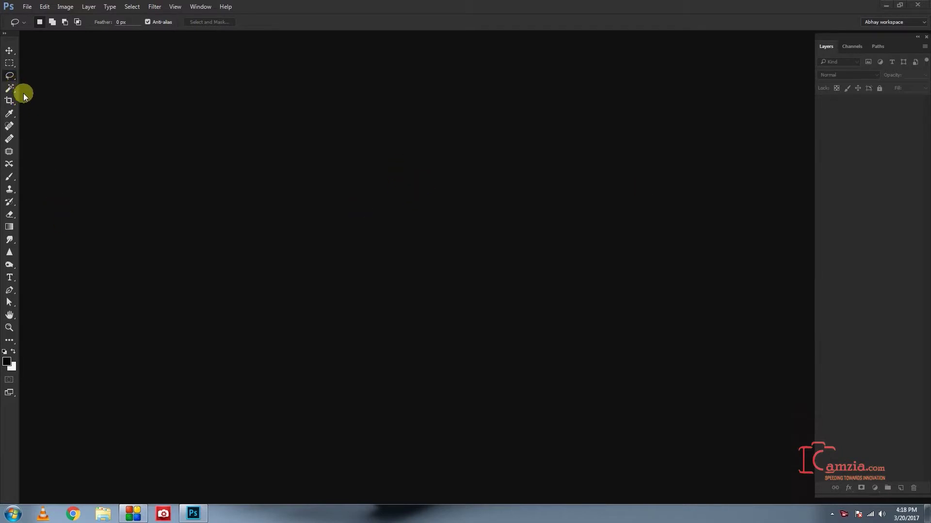
Try the Rectangular Marquee and Lasso tools, cycling through lasso variants back to the standard Lasso
click(11, 65)
key(l)
right_click(13, 80)
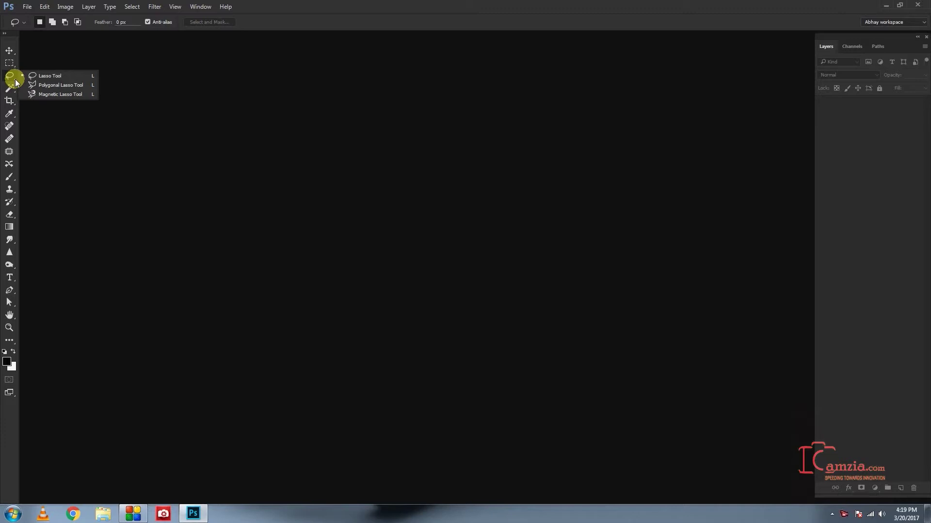
click(10, 76)
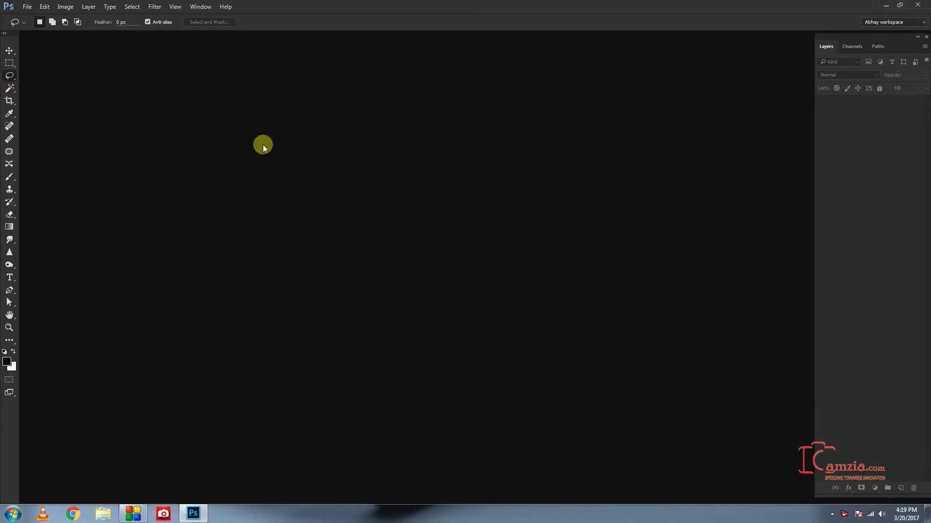
key(shift+l)
key(shift+l)
key(shift+l)
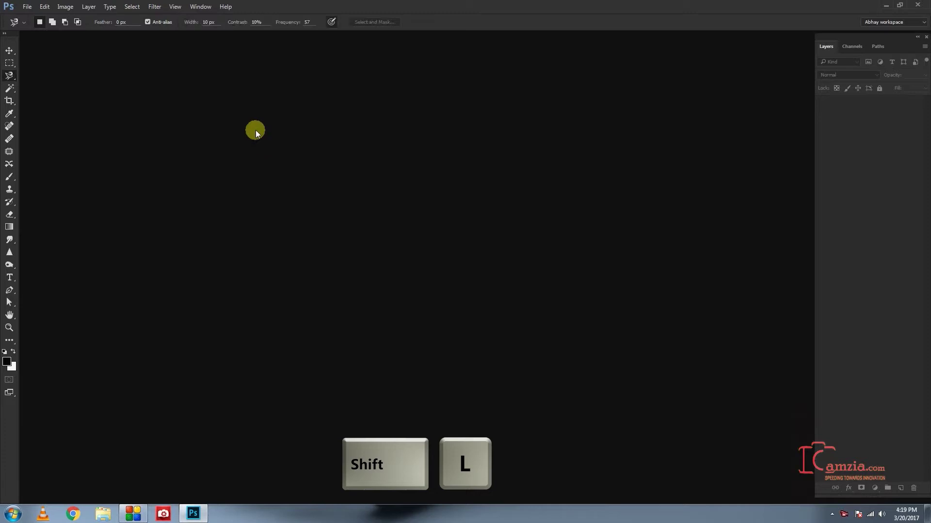
key(shift+l)
key(shift+l)
key(shift+l)
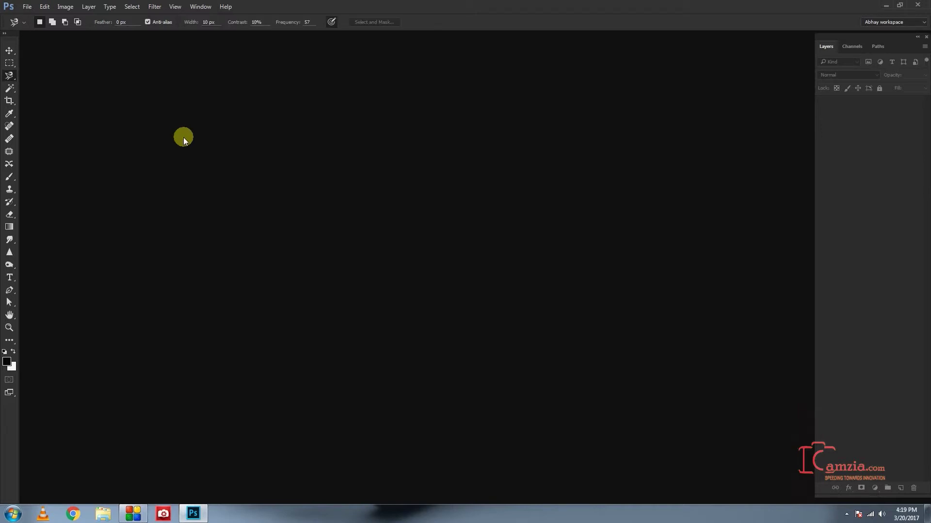
key(shift+l)
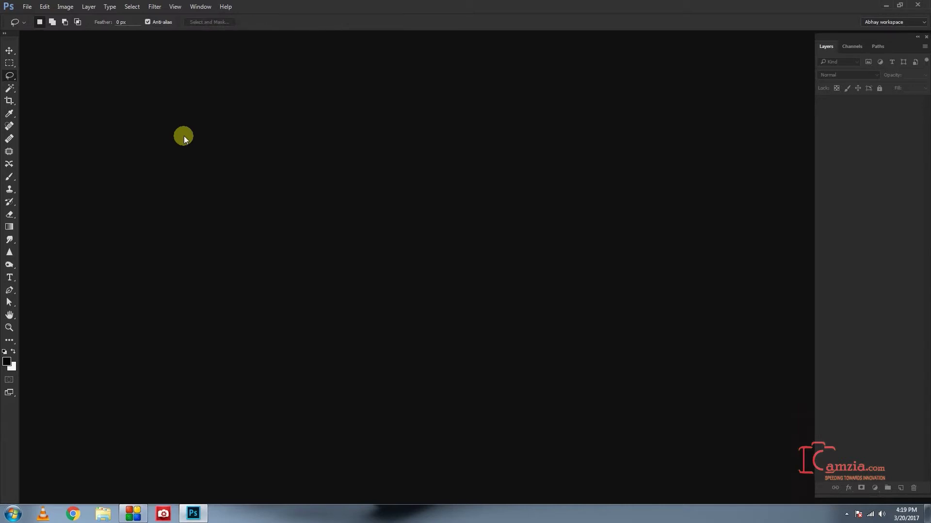
Create a new 12 × 12 inch blank document
key(ctrl+n)
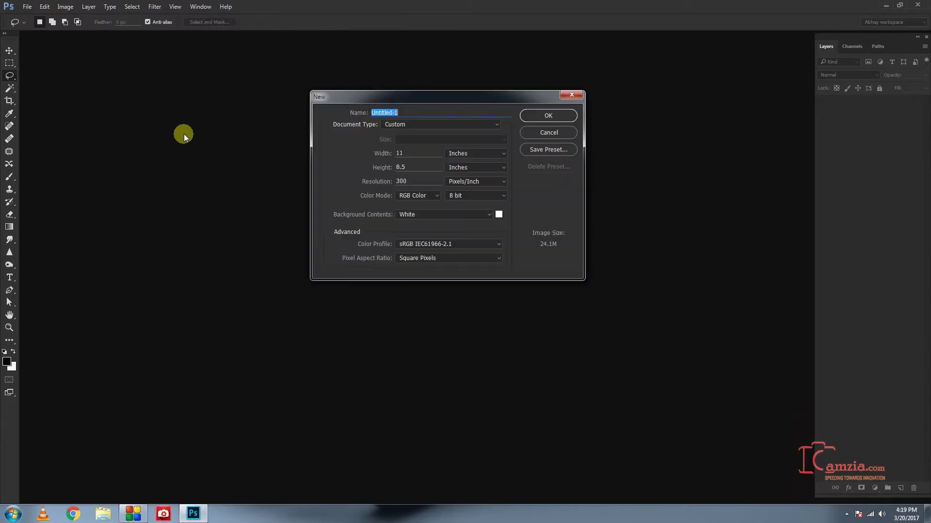
double_click(407, 152)
text(12)
key(Tab)
text(12)
key(Return)
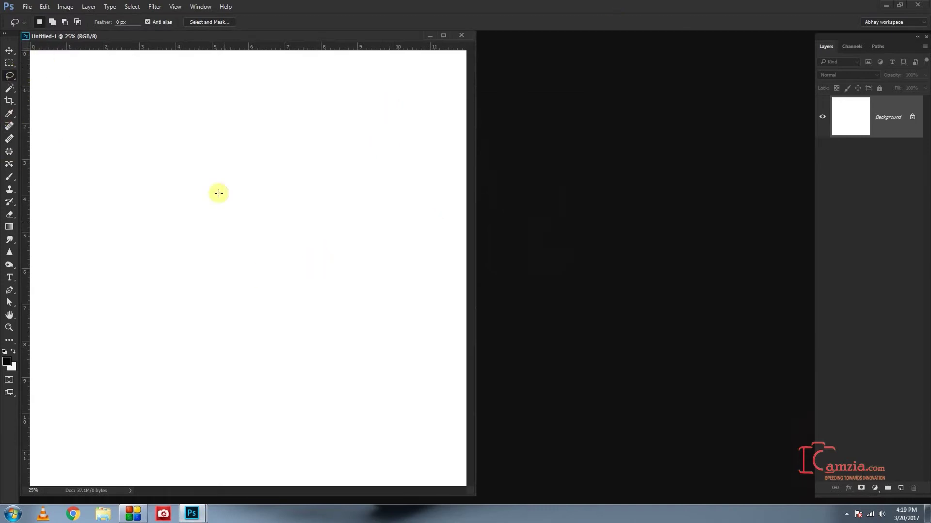
Zoom out and lasso a two-peaked mountain outline across the lower canvas
drag(280, 37, 373, 41)
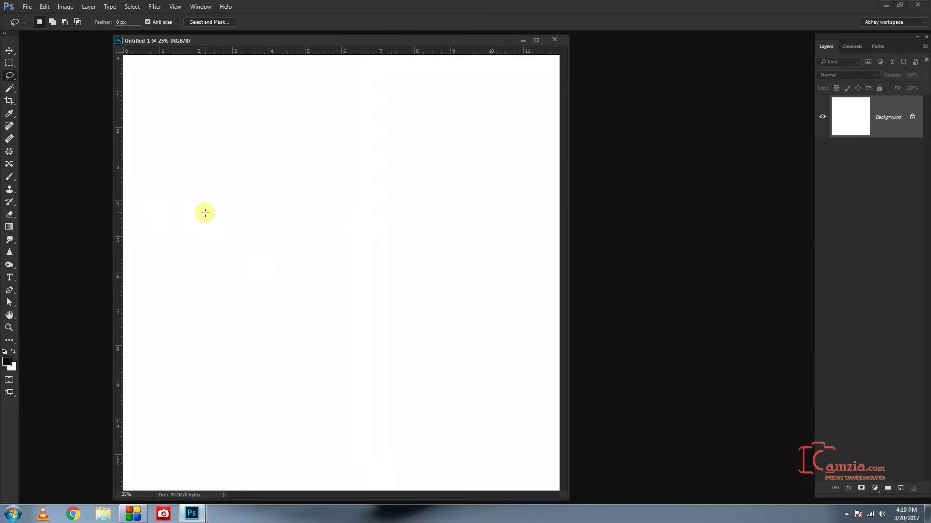
scroll(204, 212, down, 1)
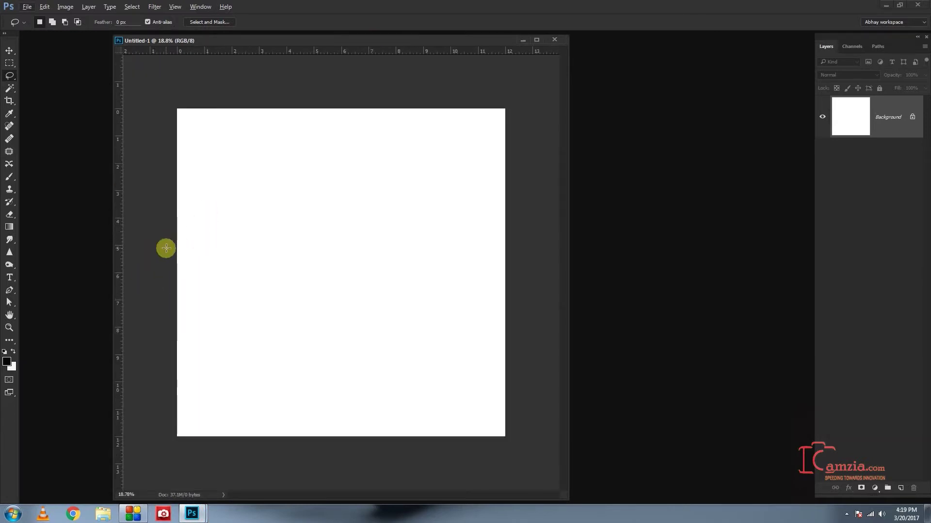
mouse_move(171, 259)
mouse_down()
mouse_move(430, 194)
mouse_move(127, 356)
mouse_move(191, 233)
mouse_up()
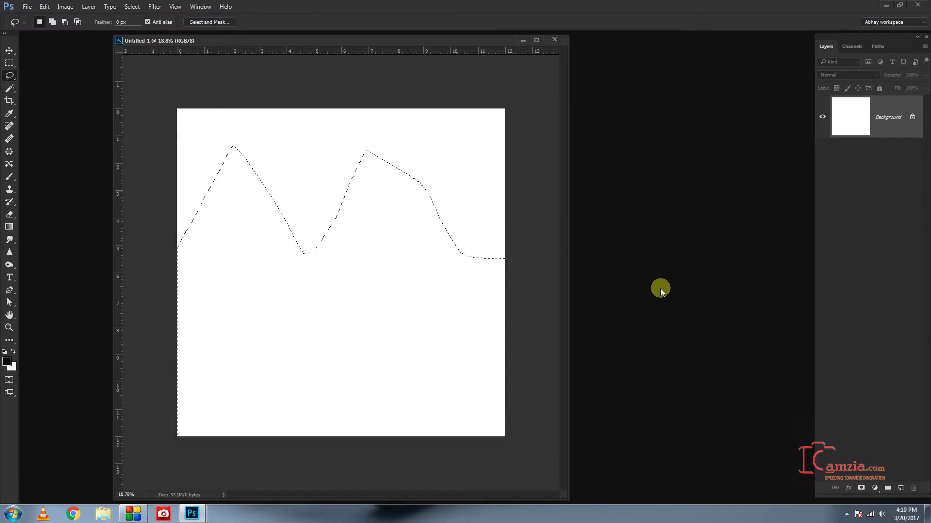
Set the foreground colour to dark red #421414, undoing an accidental fill on the background
click(7, 361)
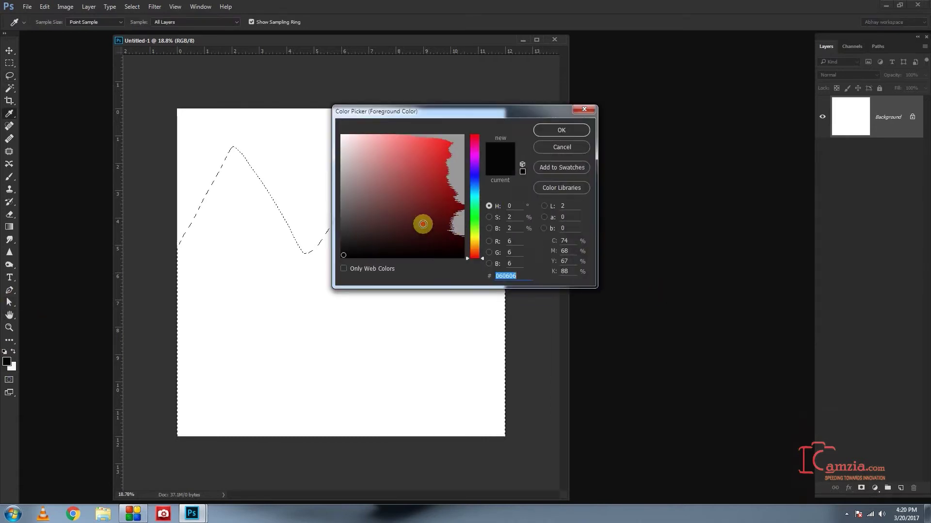
click(426, 225)
click(561, 131)
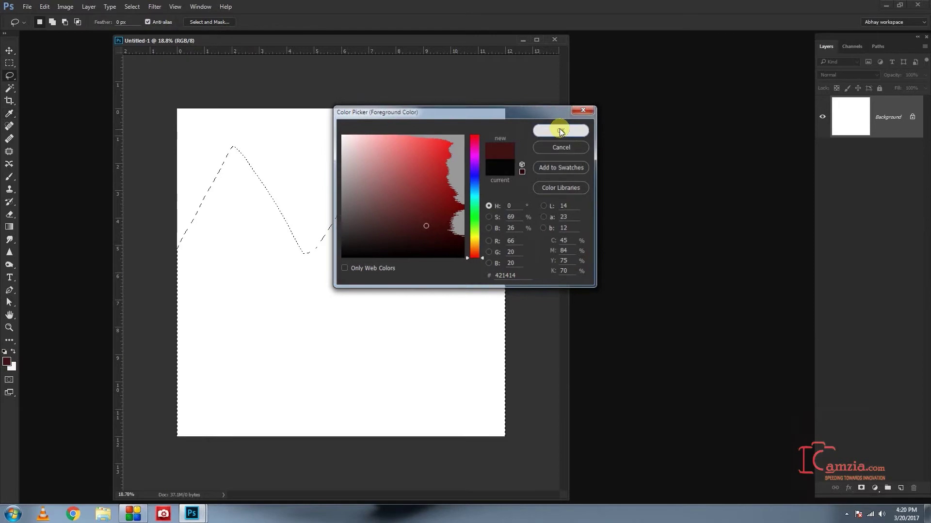
key(alt+BackSpace)
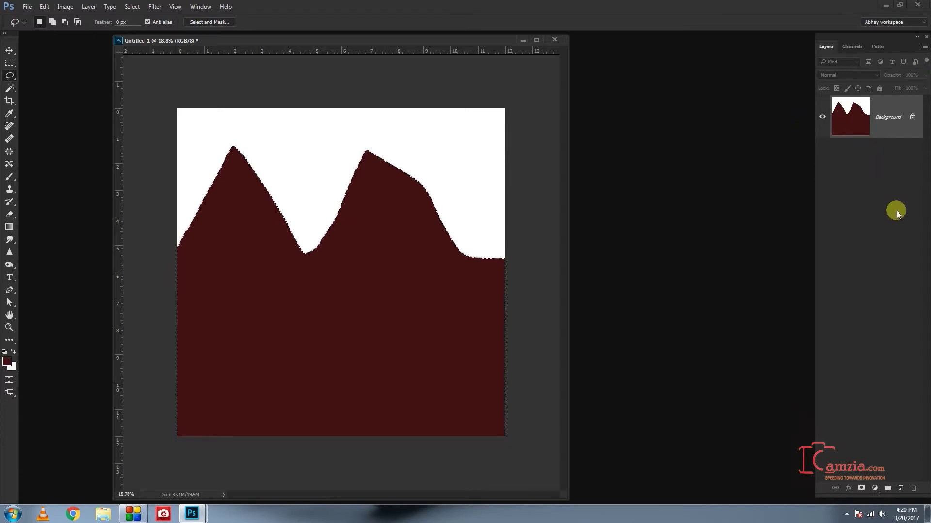
key(ctrl+z)
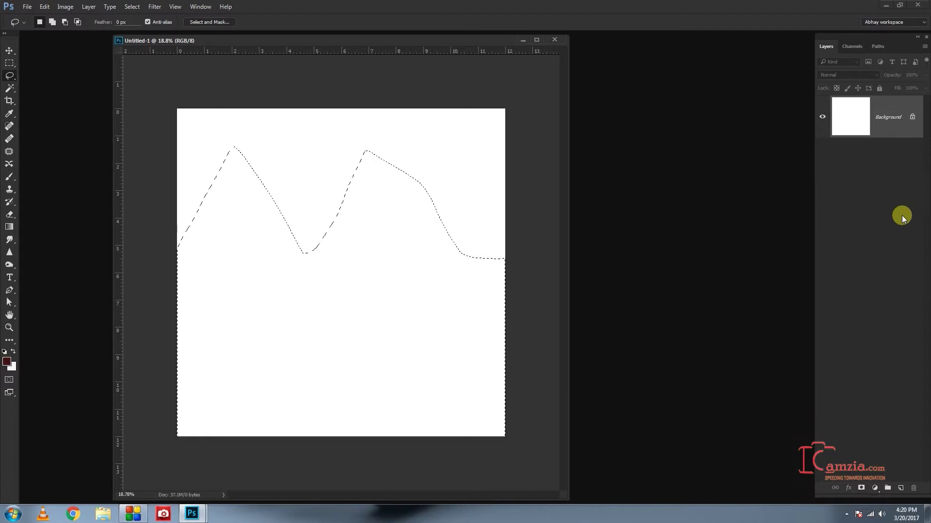
Create a MOUNTAIN layer, fill the mountain selection dark red and deselect
key(ctrl+shift+n)
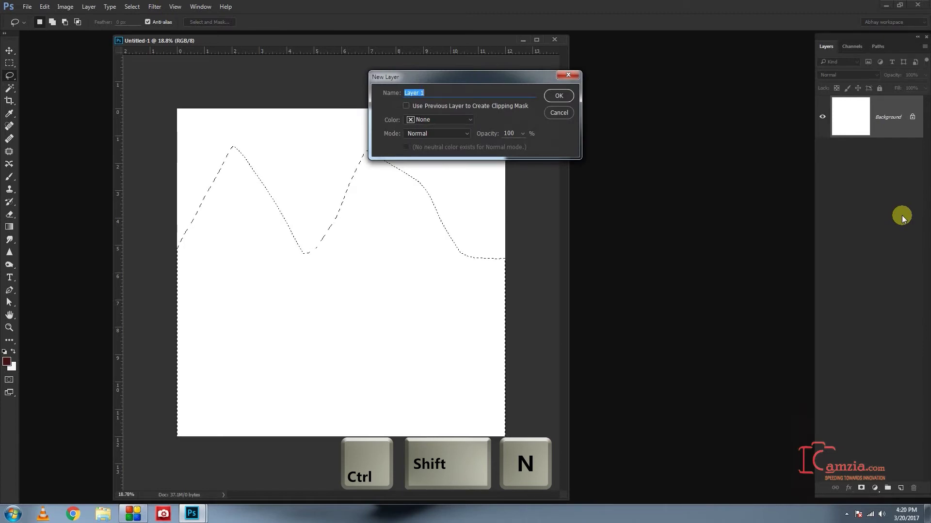
text(MOUNTAIN)
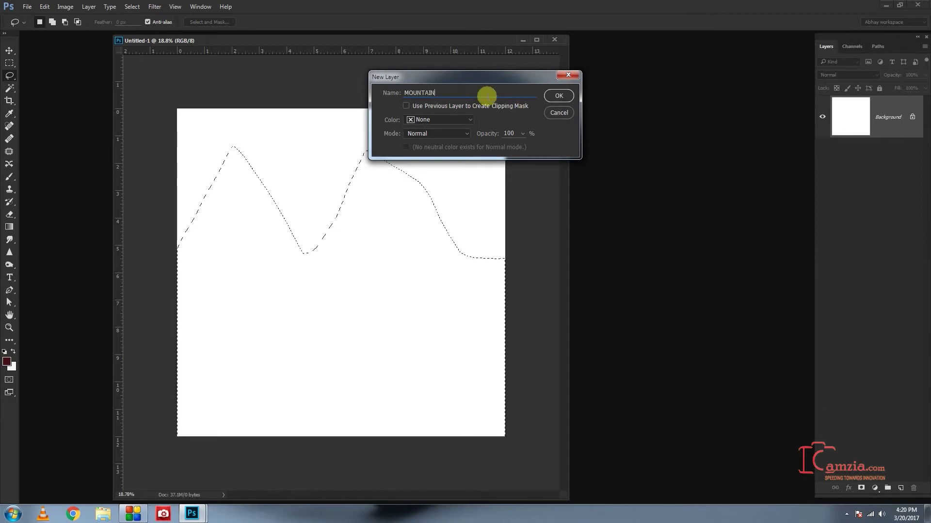
click(557, 97)
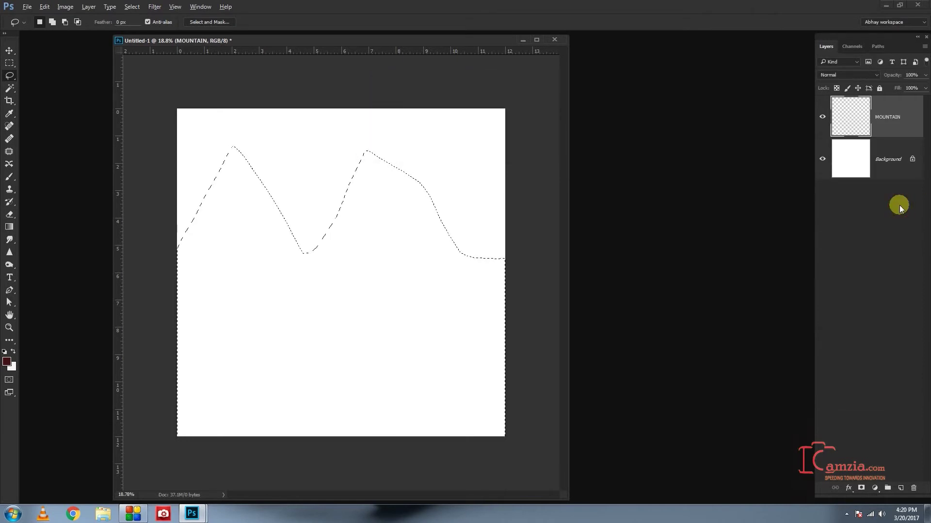
key(alt+BackSpace)
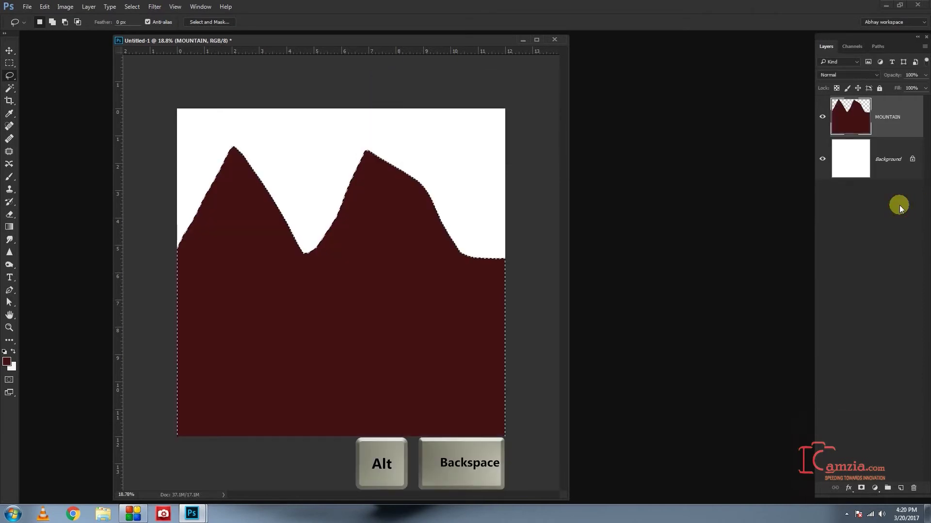
key(ctrl+d)
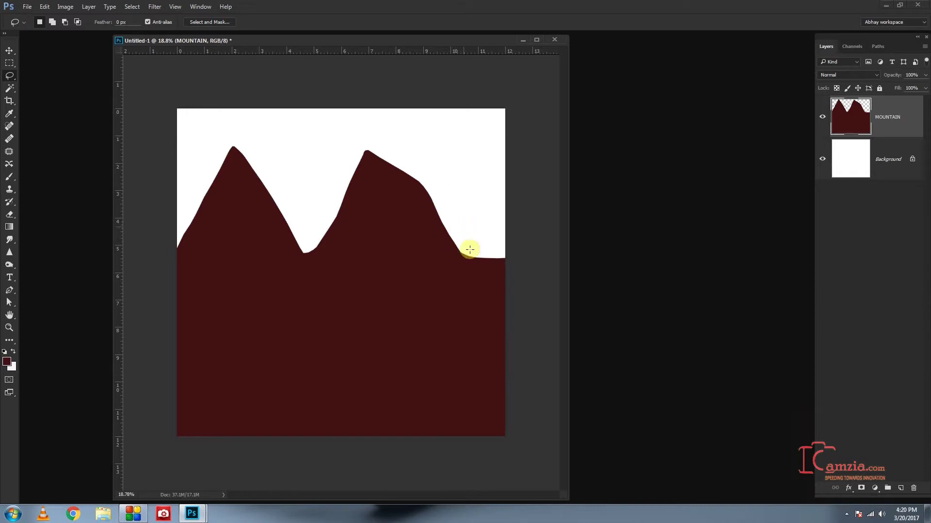
Lasso a tree trunk shape on the right and add a 'Tree stem' layer
mouse_move(461, 225)
mouse_down()
mouse_move(379, 448)
mouse_move(487, 237)
mouse_move(463, 225)
mouse_up()
key(ctrl+shift+n)
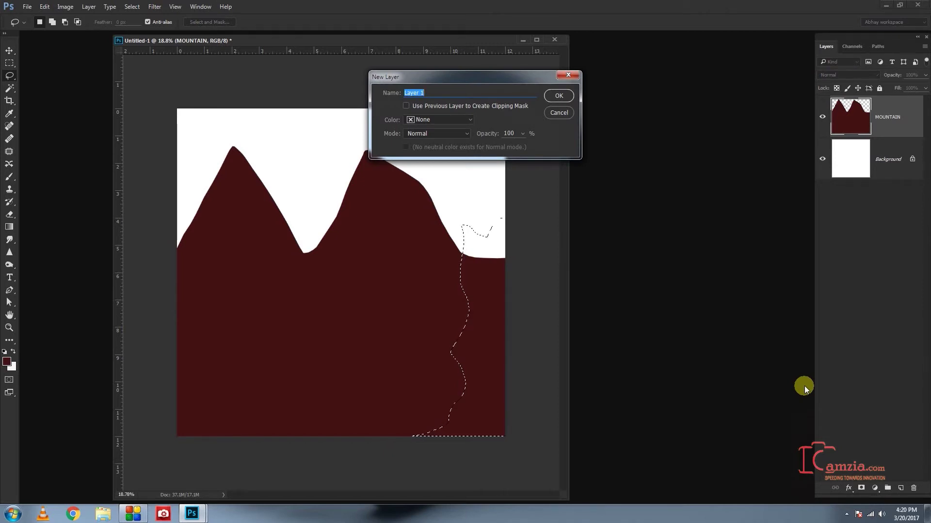
text(Tree stem)
key(Return)
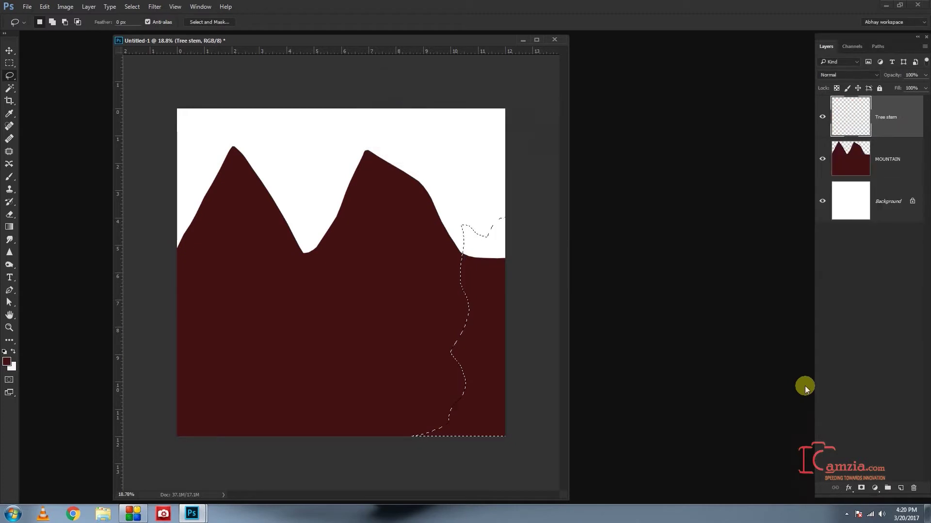
Fill the trunk selection with a lighter red and deselect
click(7, 361)
click(424, 208)
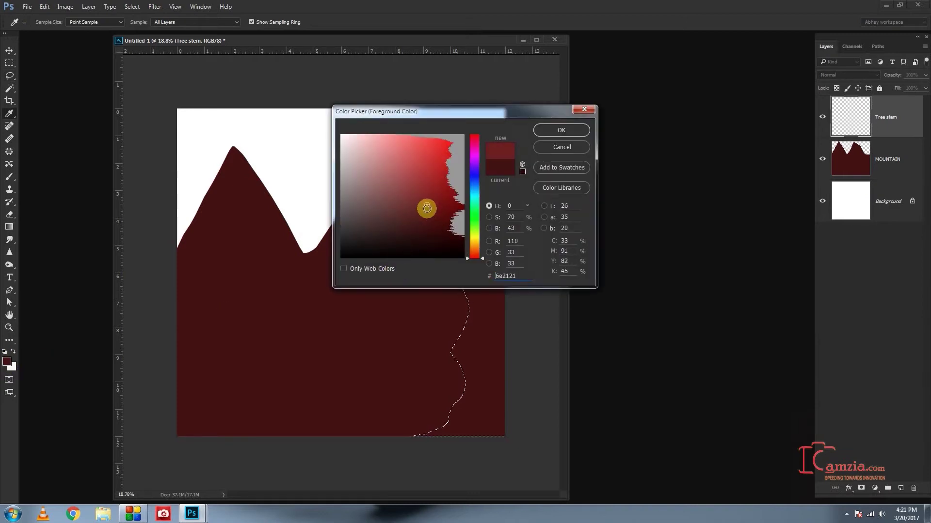
click(541, 133)
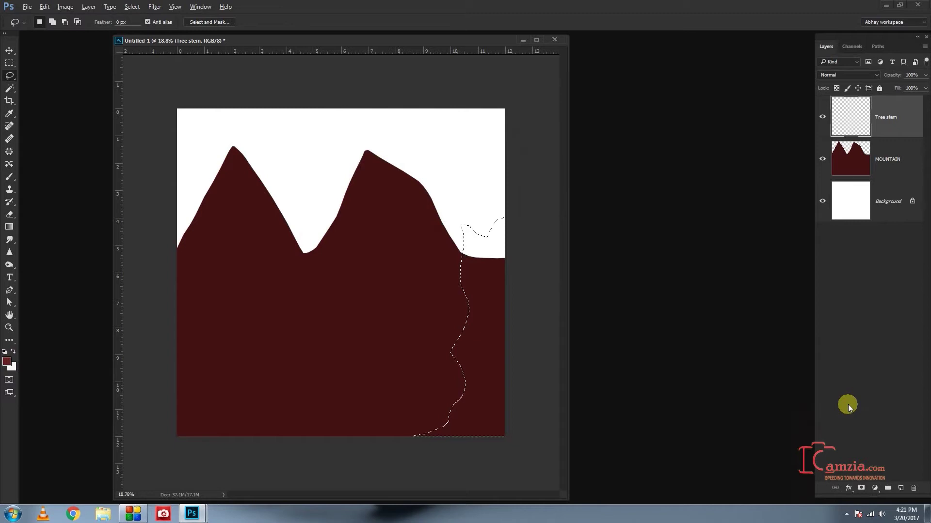
key(alt+BackSpace)
key(ctrl+d)
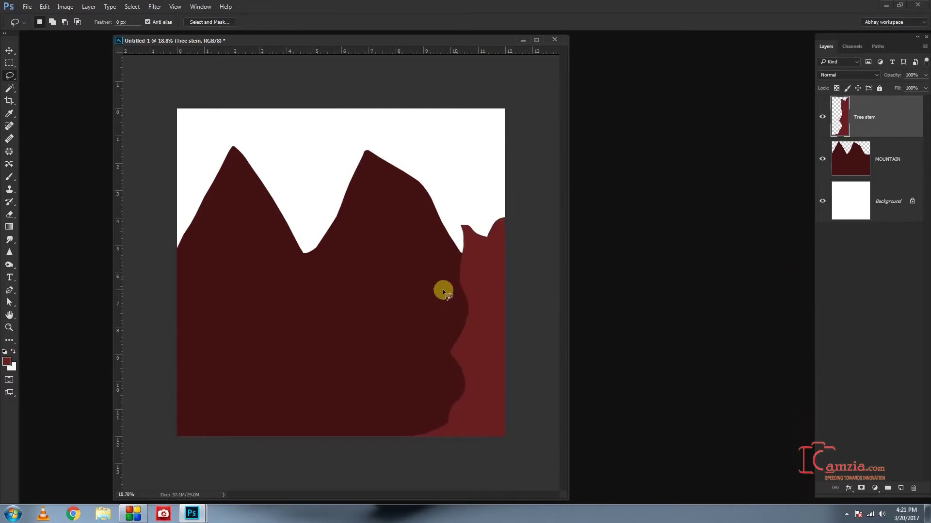
Lasso the foliage area at the top right and add a 'leaves' layer
mouse_move(465, 257)
mouse_down()
mouse_move(403, 181)
mouse_move(464, 257)
mouse_up()
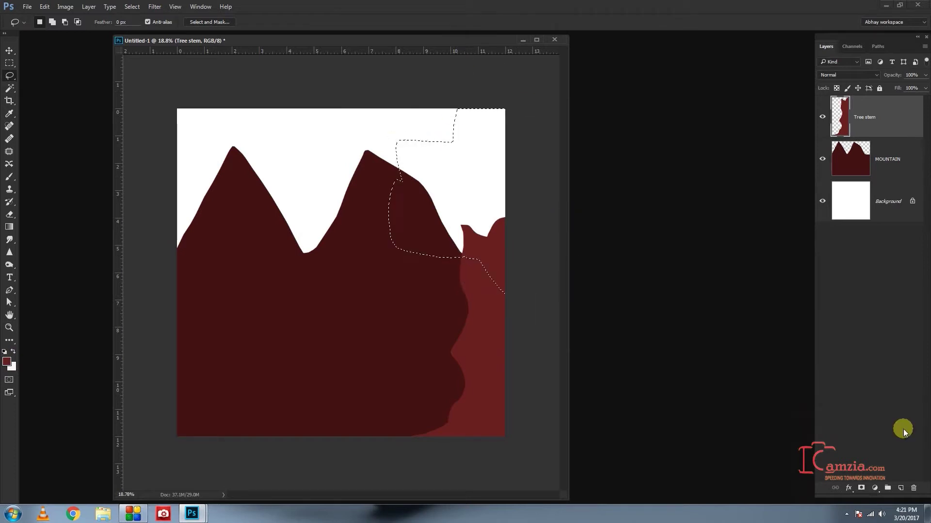
key(ctrl+shift+n)
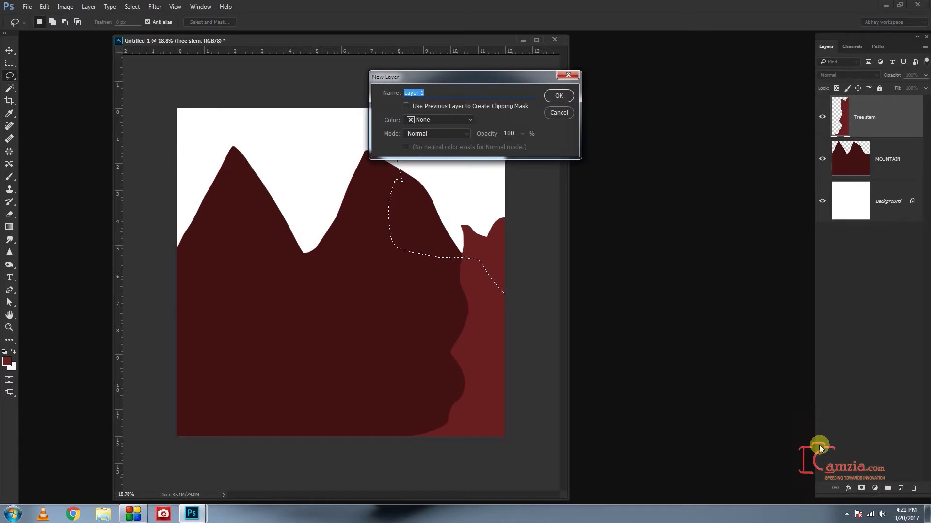
text(leavewss)
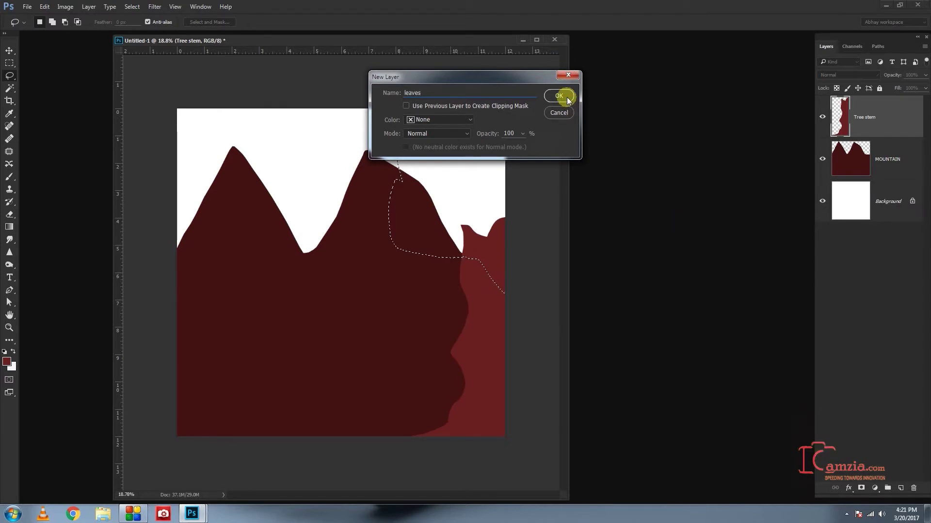
click(559, 96)
Fill the foliage selection with dark green and deselect
click(8, 362)
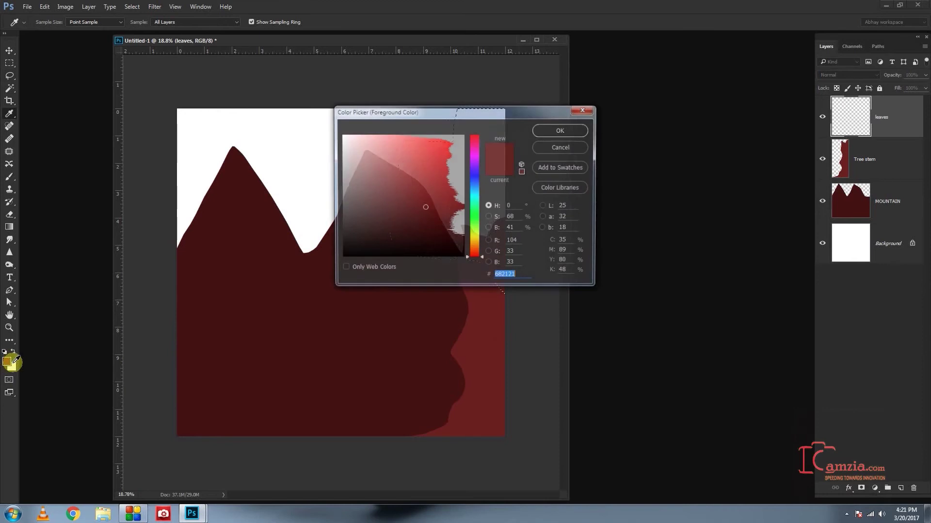
click(475, 221)
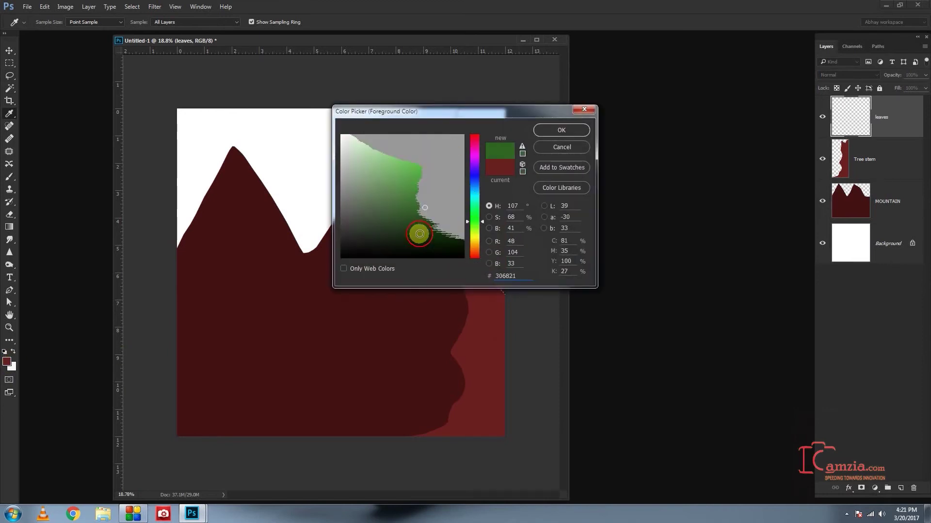
drag(420, 234, 417, 221)
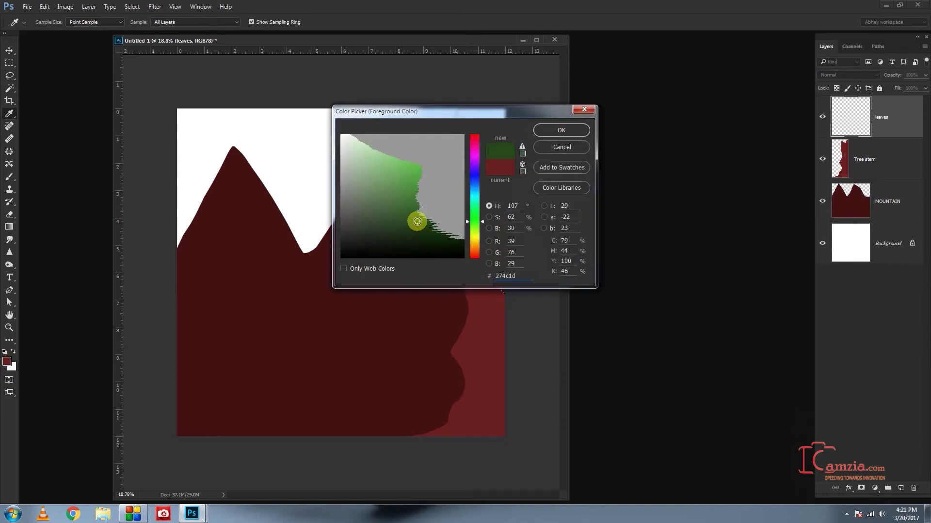
click(537, 132)
key(alt+BackSpace)
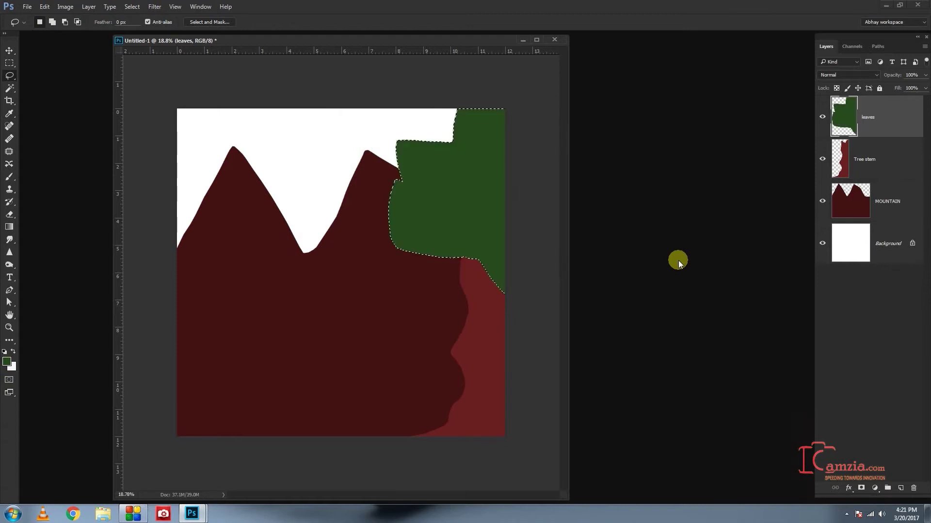
key(ctrl+d)
Lasso a river path from the mountain gap down and add a 'river' layer
mouse_move(187, 467)
mouse_down()
mouse_move(291, 438)
mouse_move(295, 338)
mouse_up()
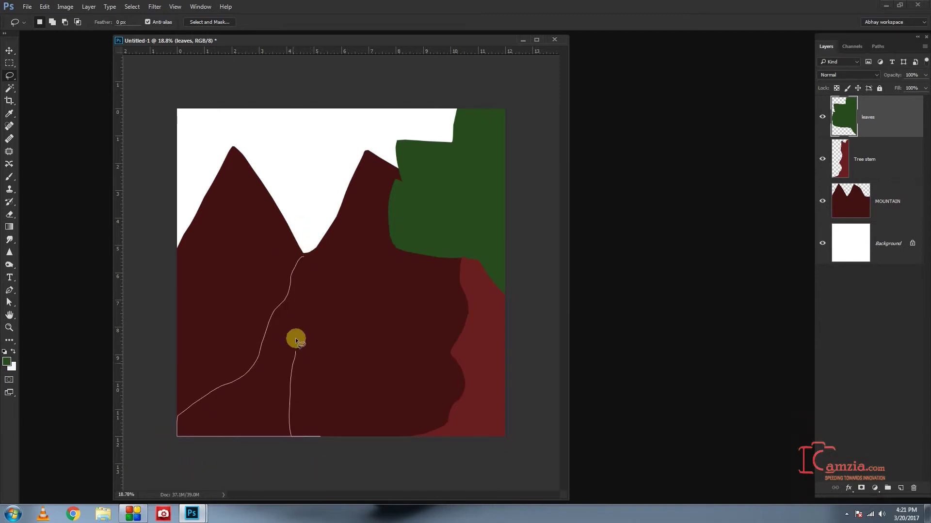
drag(304, 252, 302, 255)
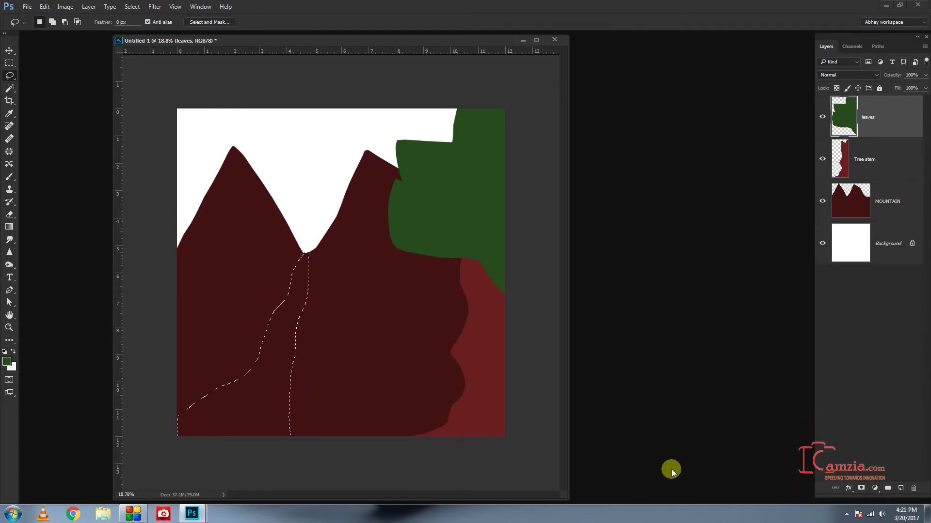
key(ctrl+shift+n)
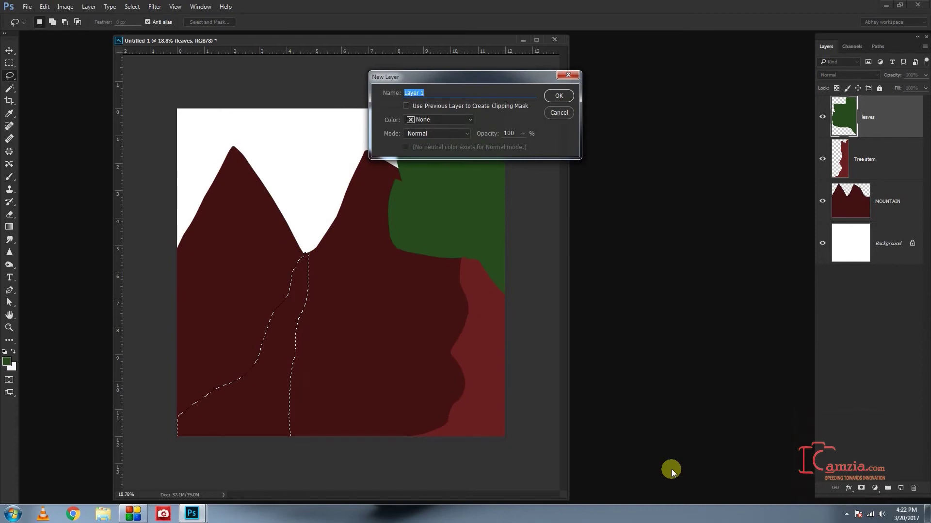
text(river)
key(Return)
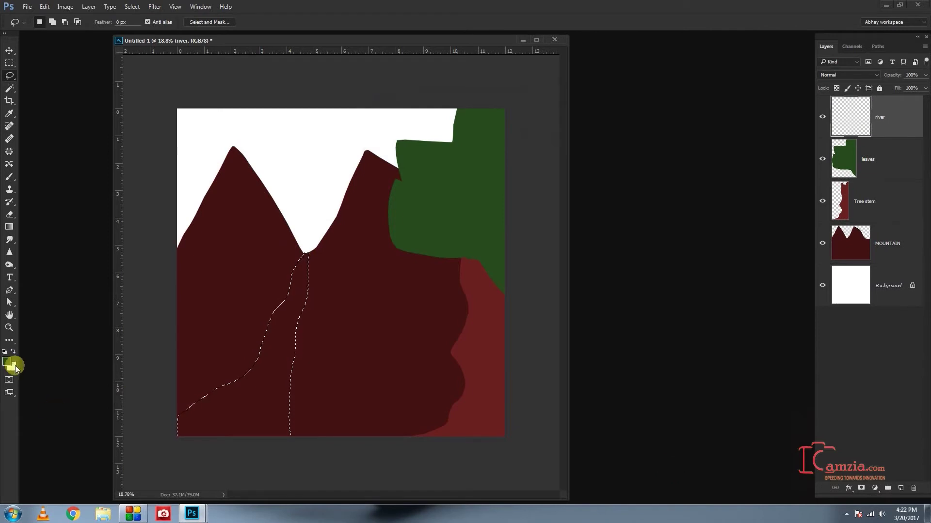
Fill the river selection with blue and deselect
click(8, 361)
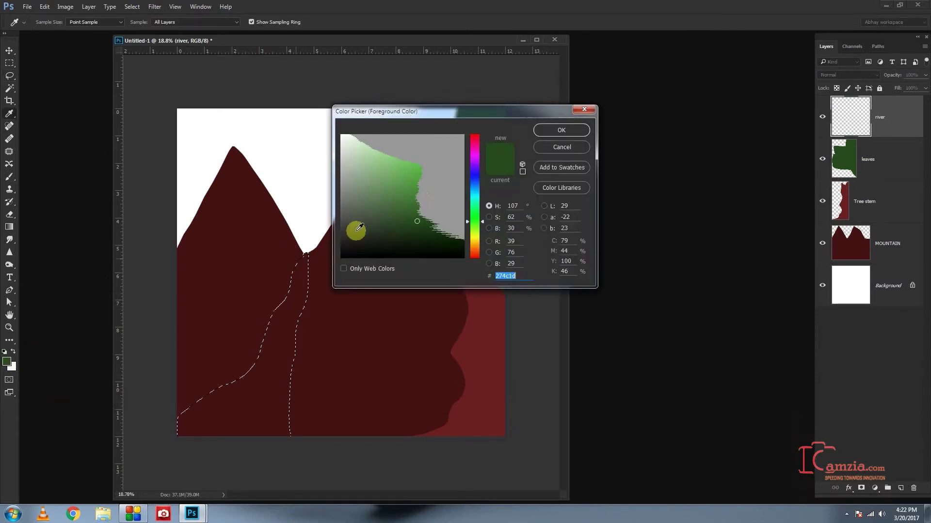
click(474, 179)
click(411, 191)
drag(410, 191, 415, 193)
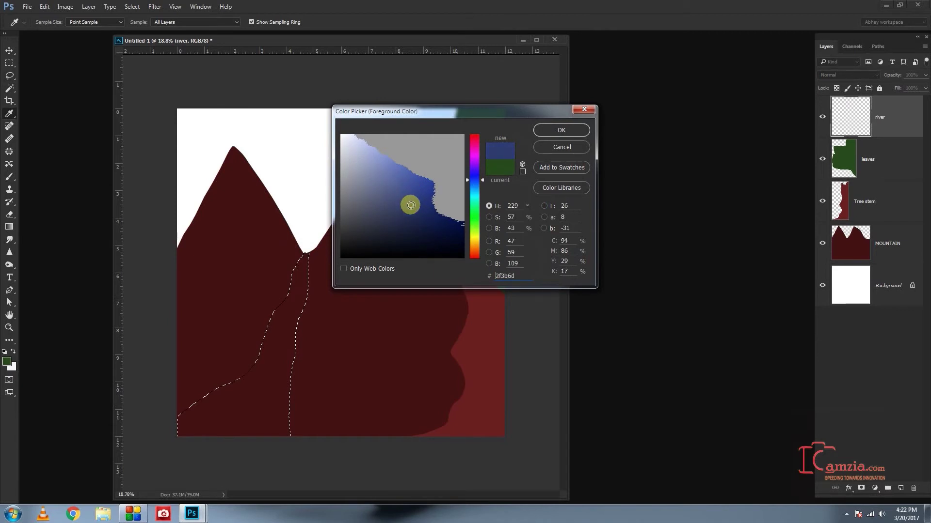
click(582, 126)
key(alt+BackSpace)
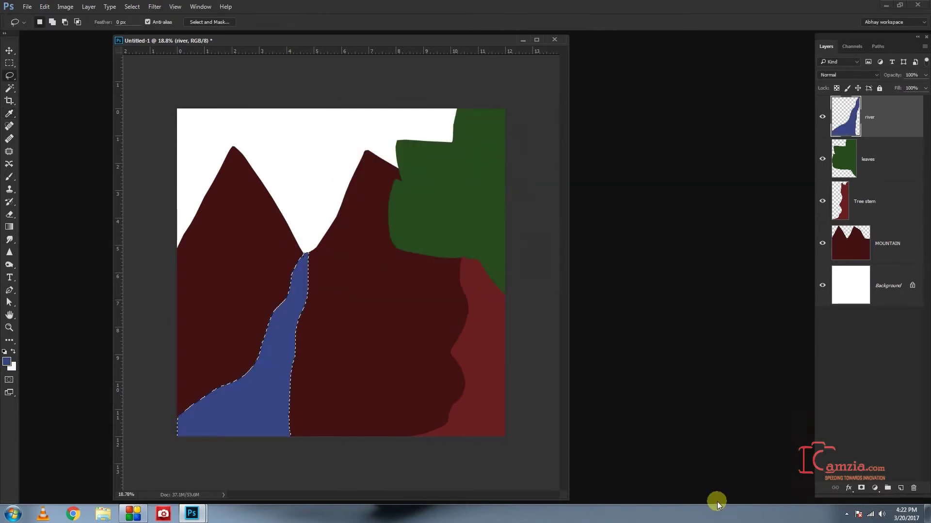
key(ctrl+d)
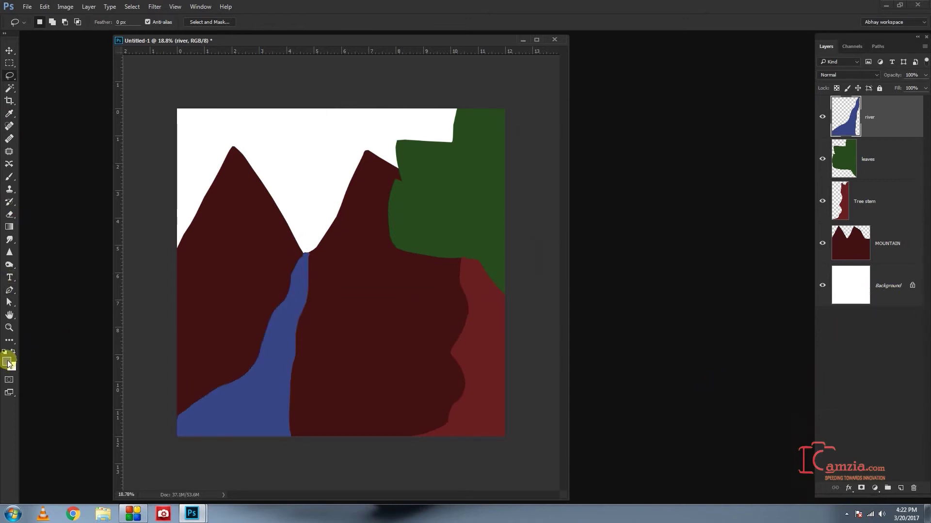
Fill the Background layer with a light periwinkle blue for the sky
click(848, 291)
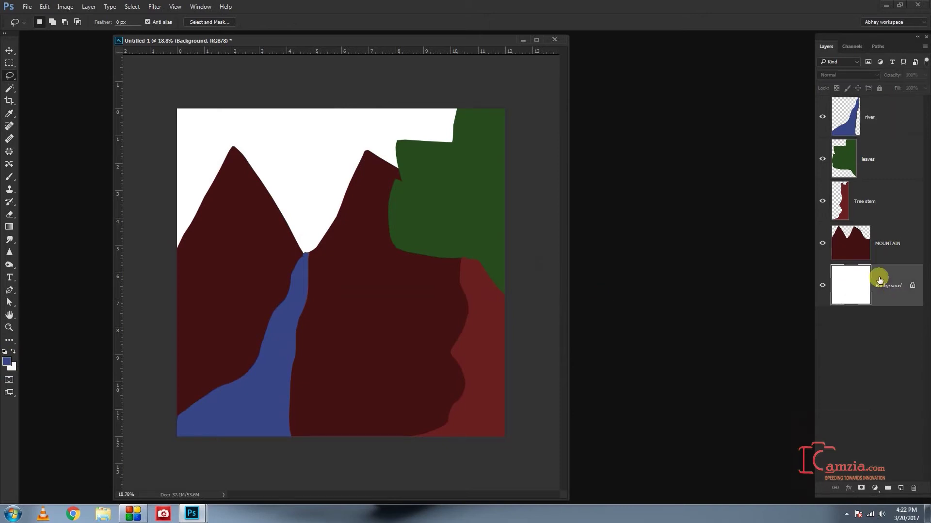
click(8, 361)
click(393, 166)
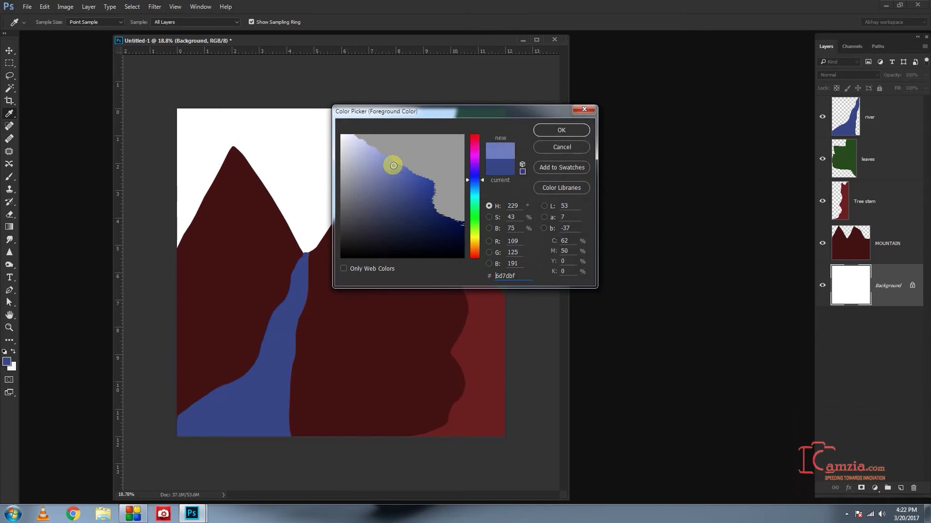
click(557, 130)
key(l)
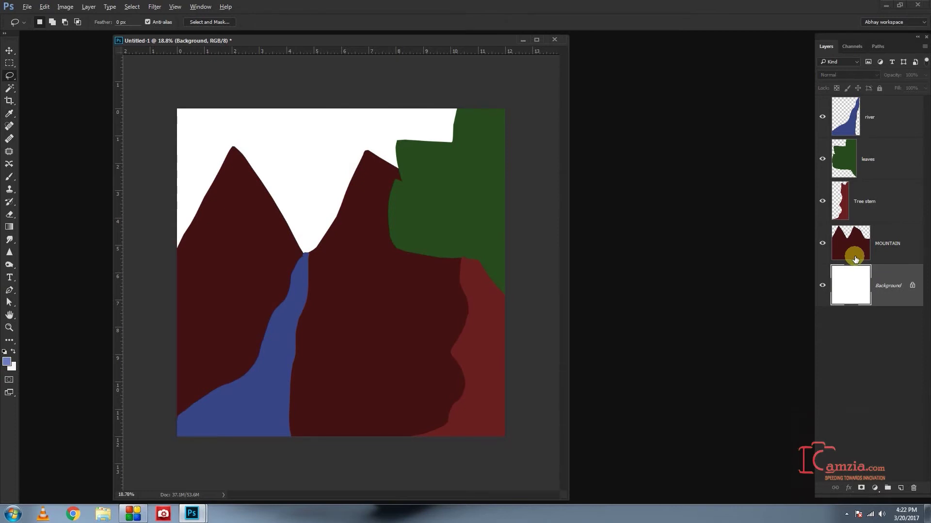
key(alt+BackSpace)
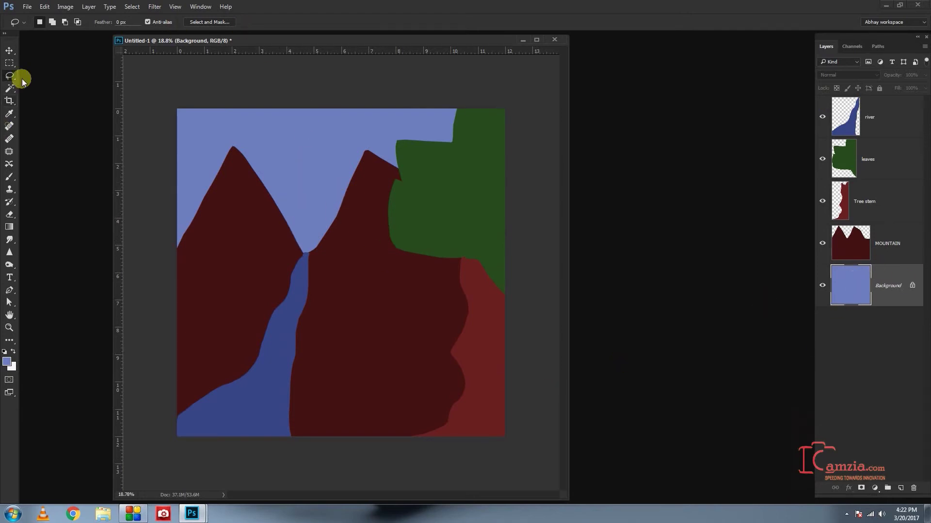
Draw a circular selection over the gap between peaks and set foreground to yellow-orange
key(shift+m)
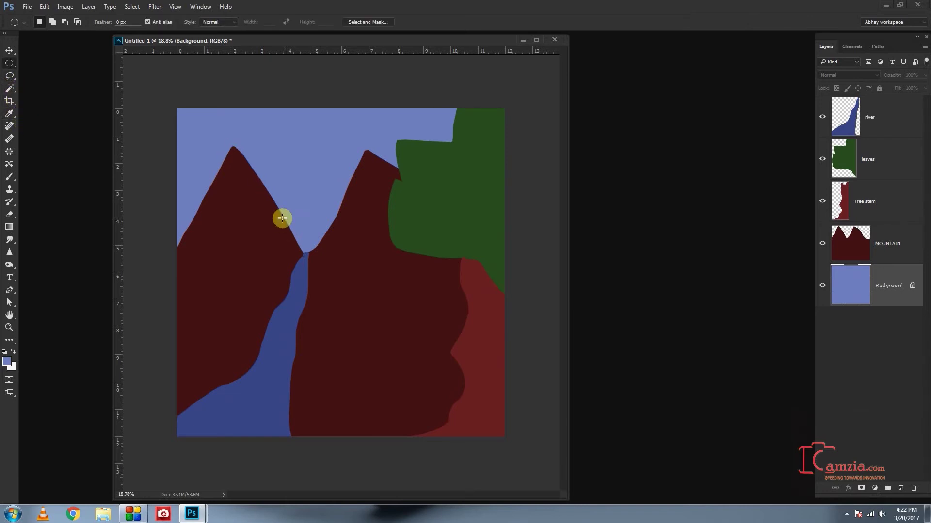
drag(269, 207, 364, 277)
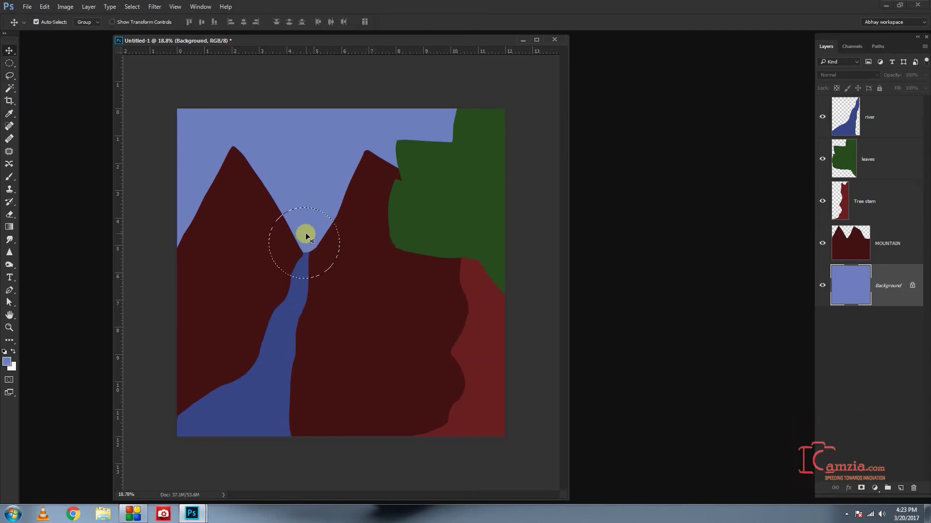
drag(305, 238, 314, 231)
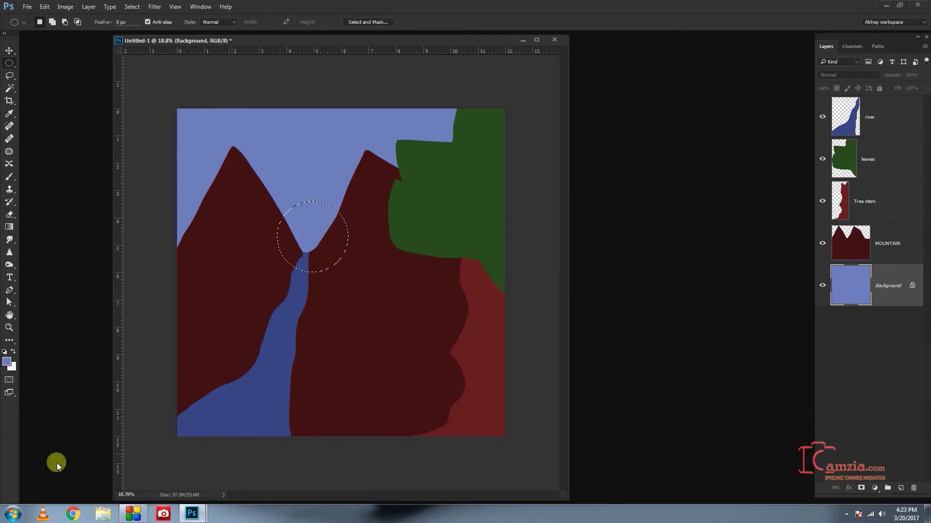
click(7, 361)
drag(482, 249, 482, 242)
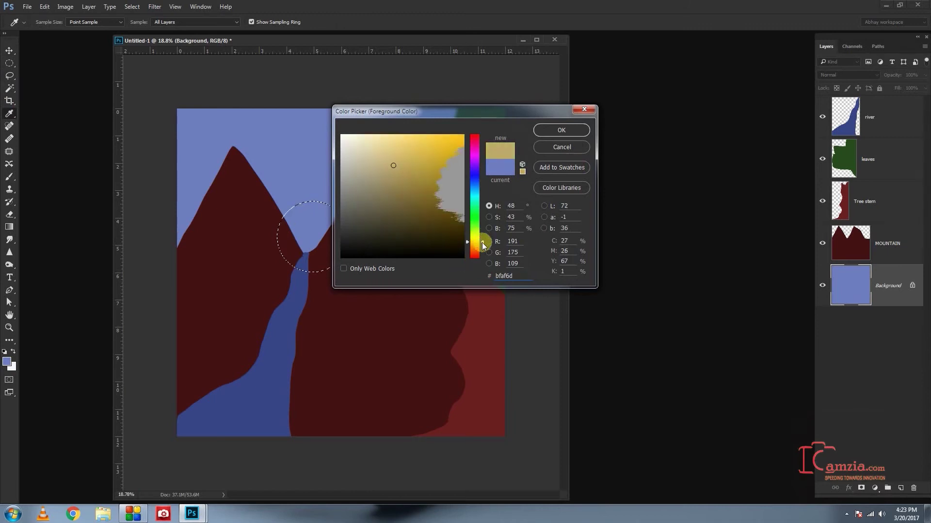
click(443, 151)
click(557, 135)
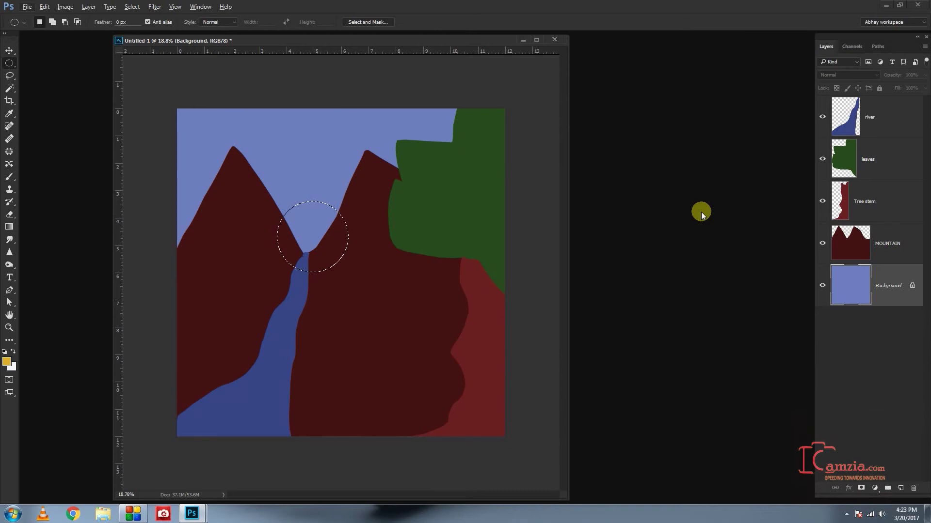
Create a 'sun' layer, fill the circle with yellow and deselect
key(ctrl+shift+n)
text(sun)
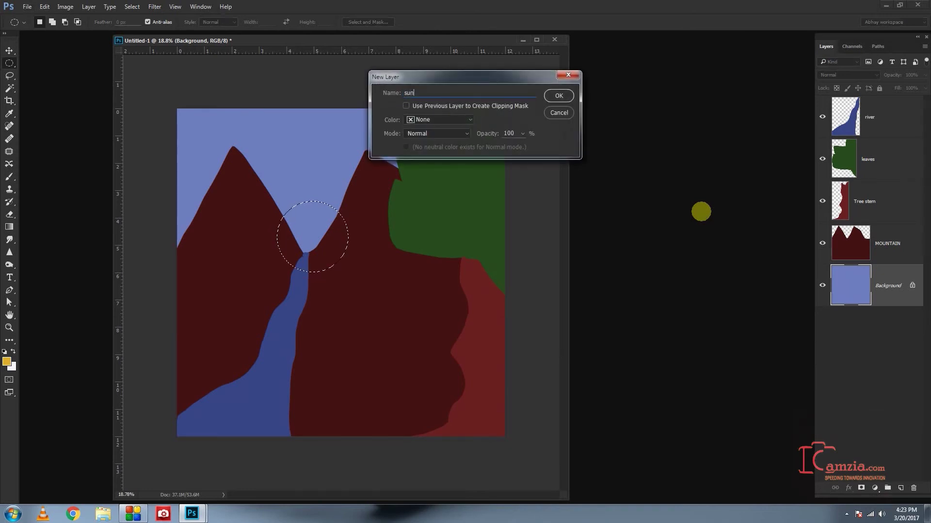
key(Return)
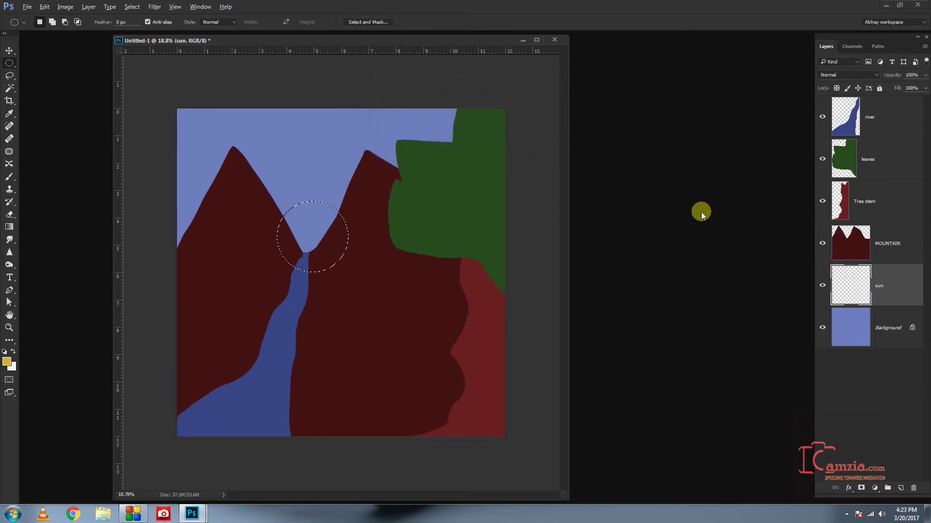
key(alt+BackSpace)
key(ctrl+d)
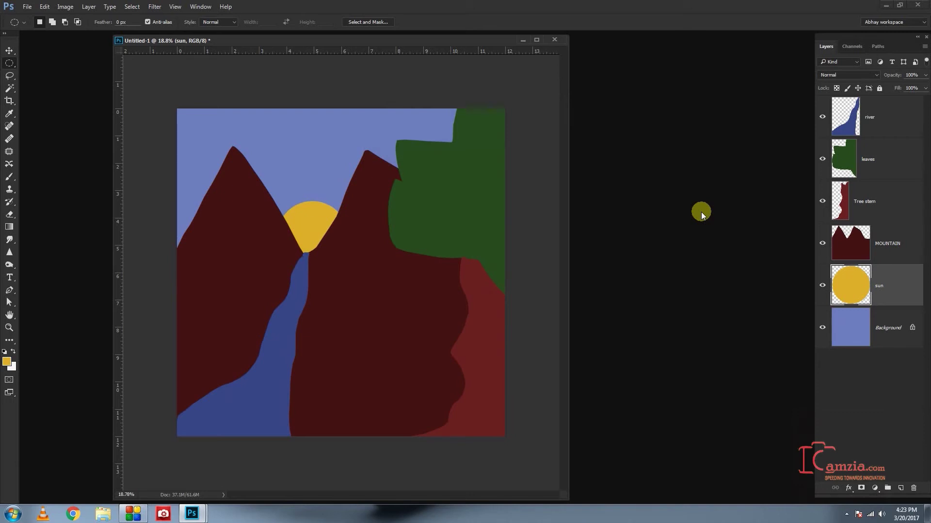
Move the sun layer down the stack to sit just above the Background
key(ctrl+shift+bracketright)
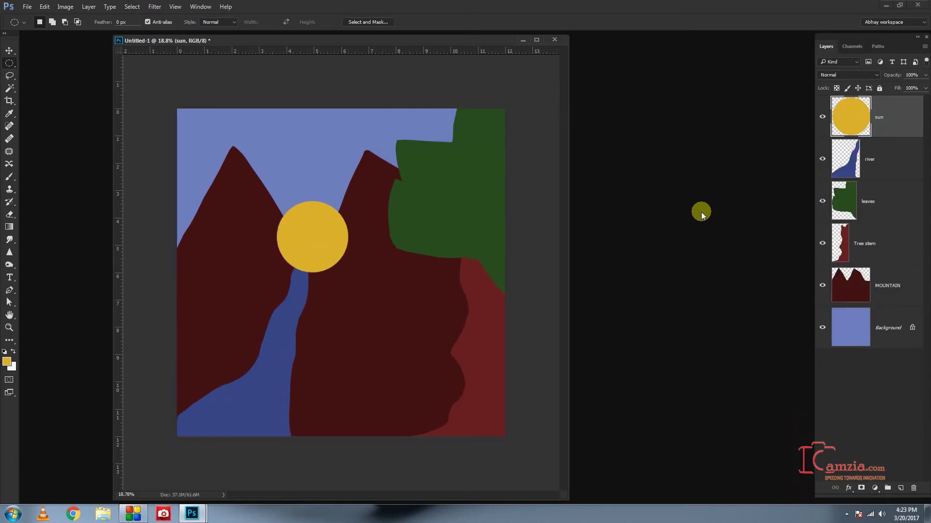
key(ctrl+shift+bracketleft)
key(ctrl+bracketleft)
key(ctrl+bracketleft)
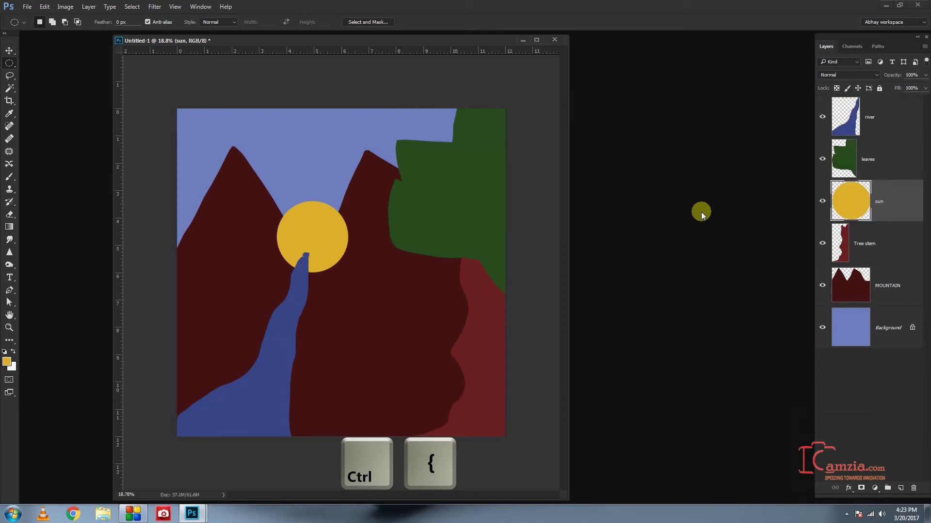
key(ctrl+bracketleft)
key(ctrl+bracketleft)
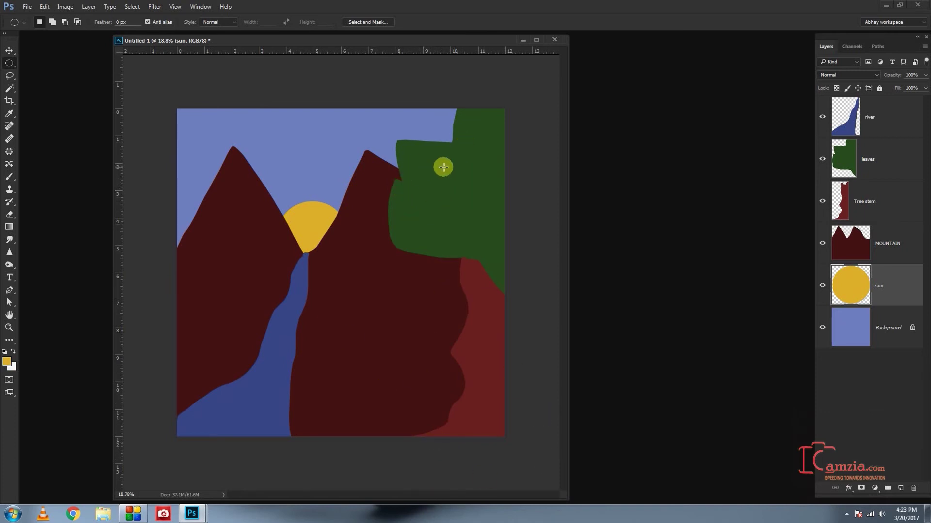
Draw a small oval on the upper leaves and set foreground to a lighter leaf green
drag(442, 164, 410, 178)
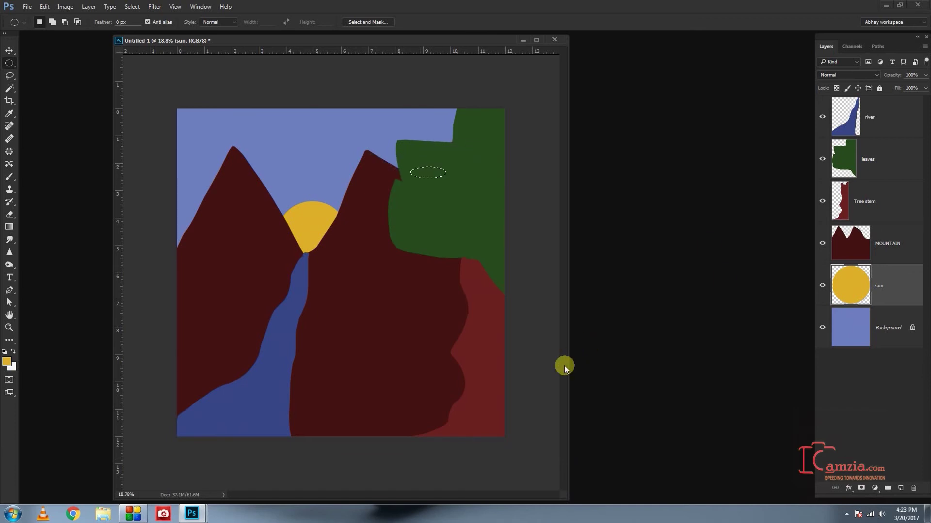
click(7, 361)
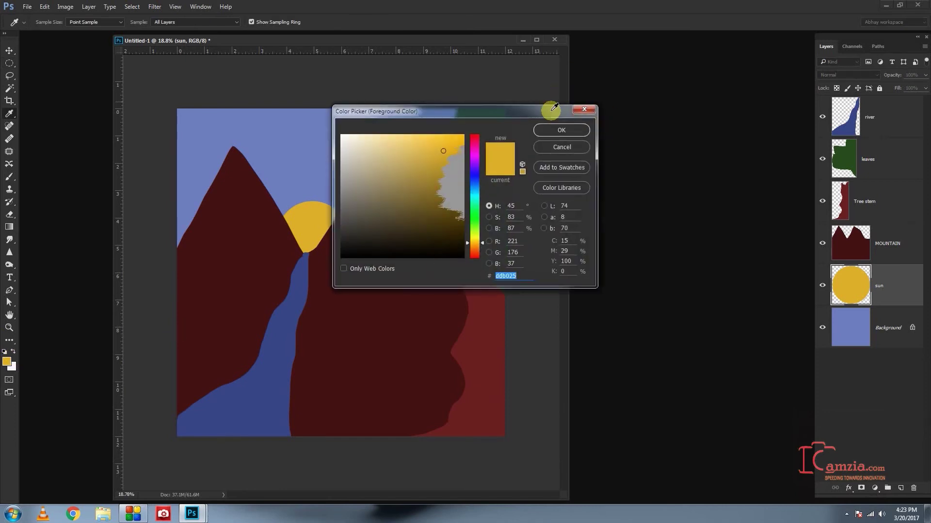
drag(551, 109, 739, 229)
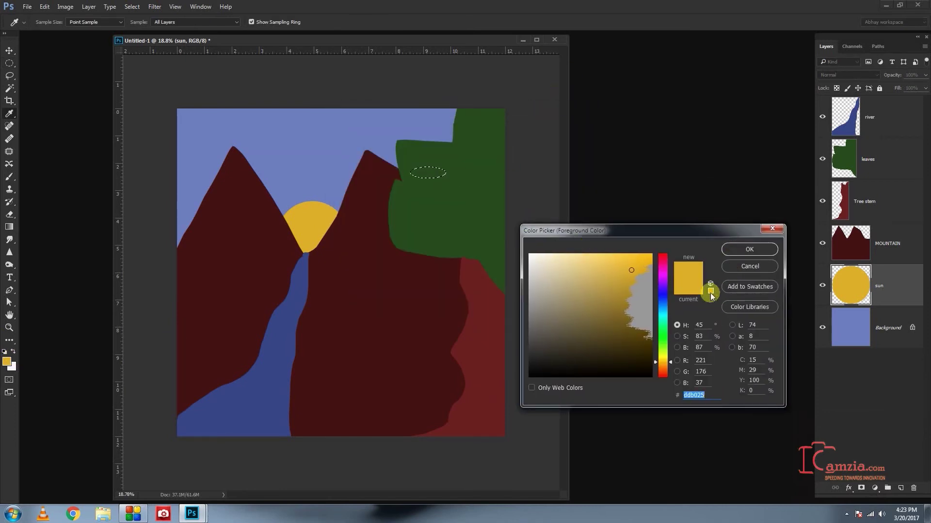
click(468, 166)
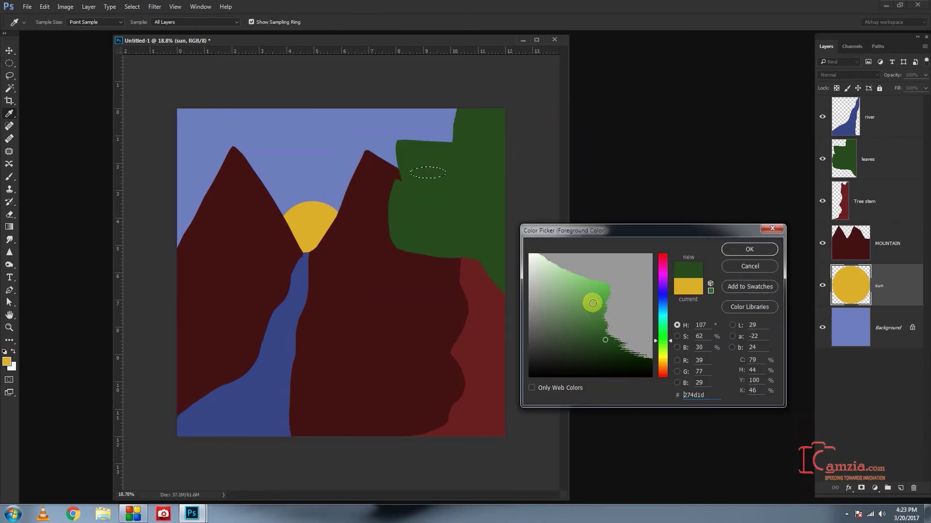
drag(594, 306, 601, 298)
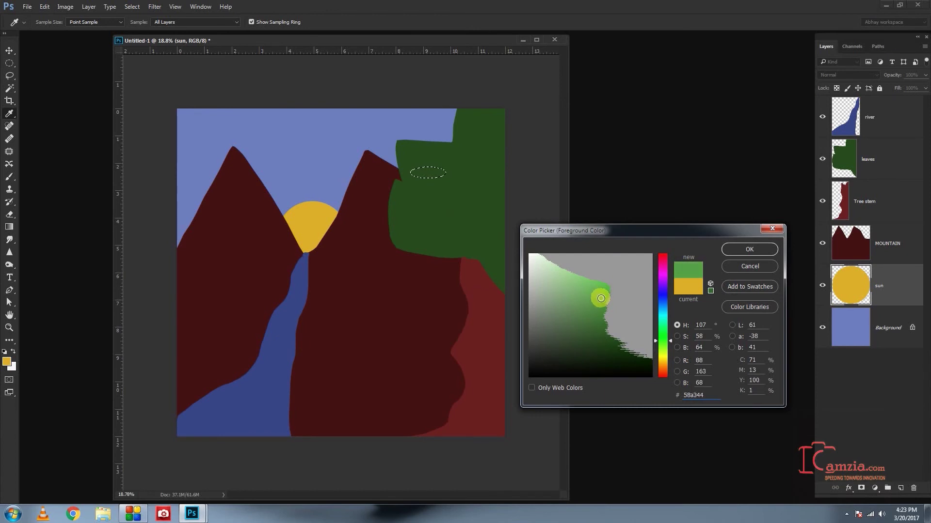
click(743, 250)
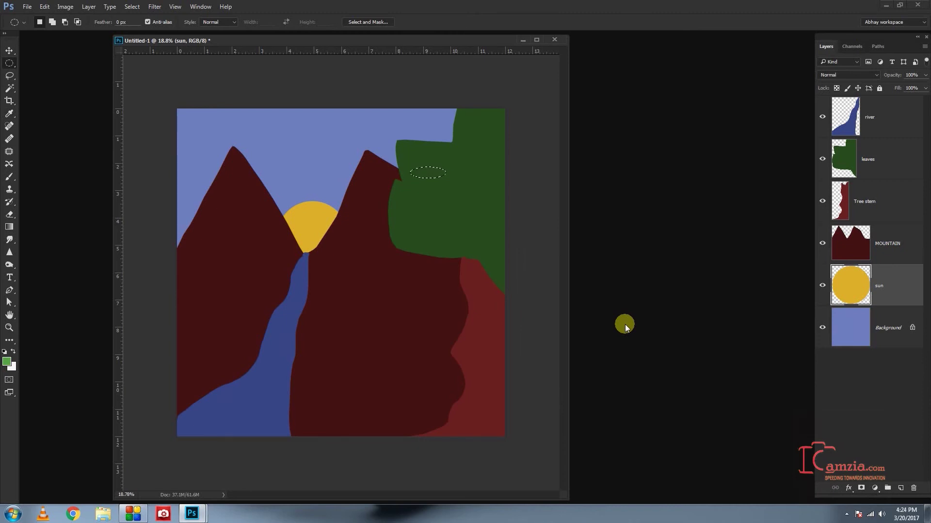
Feather the oval by 10 pixels, fill it light green, and select the river layer
key(shift+F6)
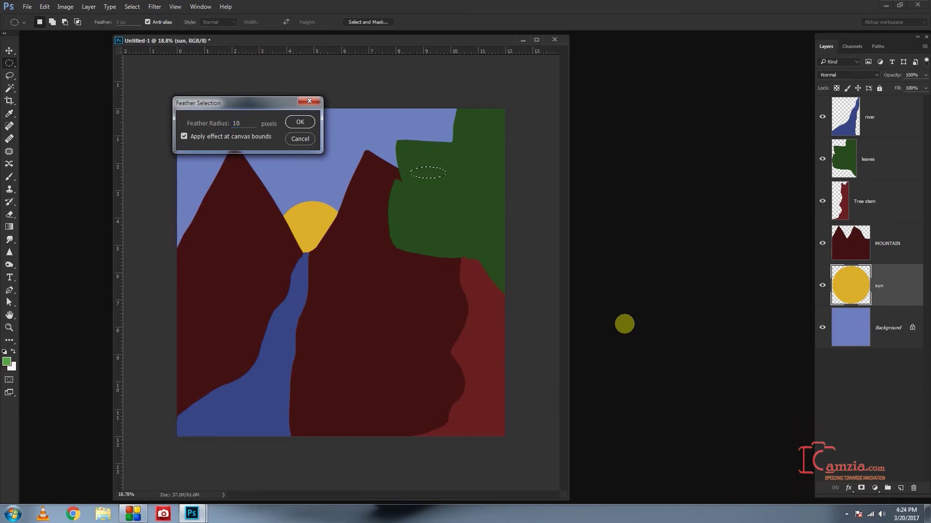
key(Return)
key(alt+BackSpace)
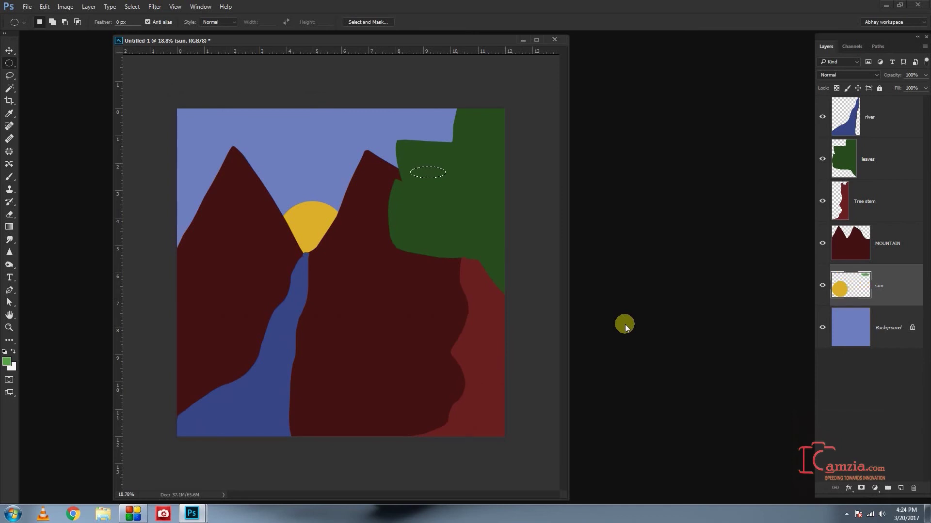
click(894, 116)
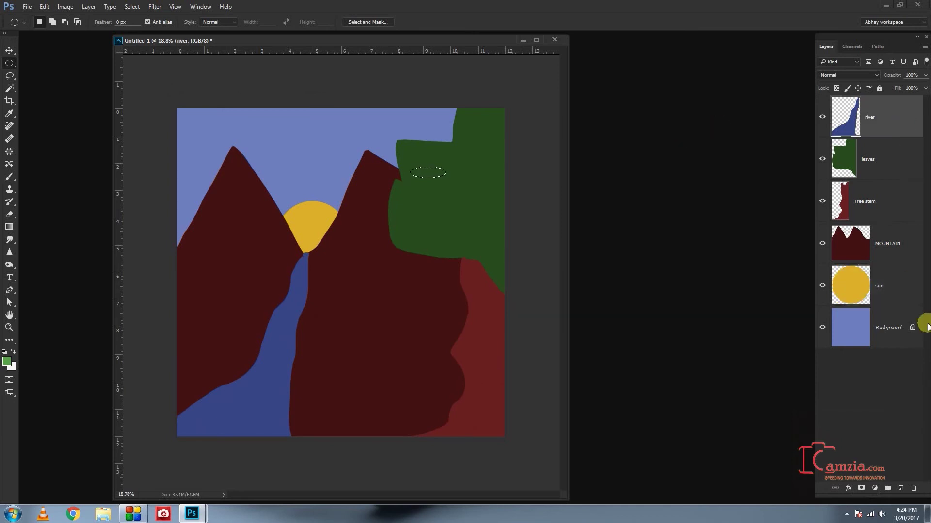
Add a 'leaves' layer above the river and fill the oval with light green
key(ctrl+shift+n)
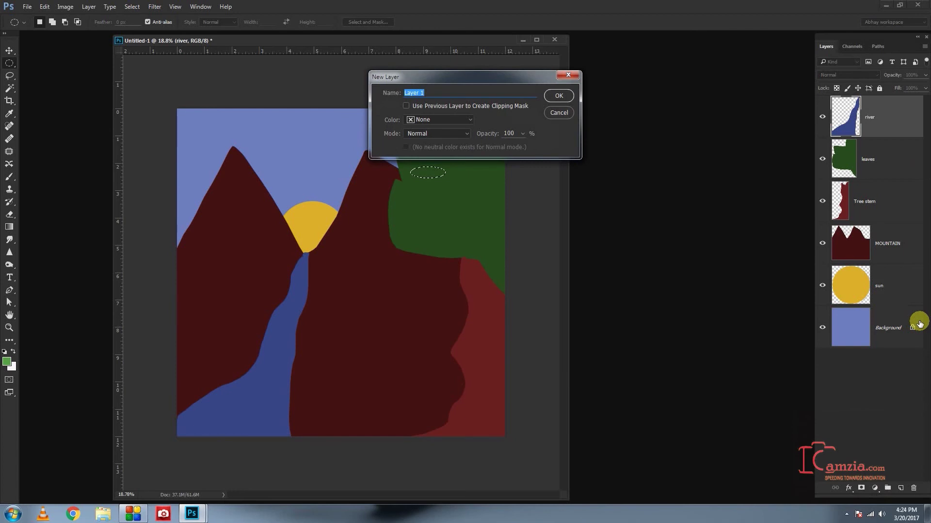
key(BackSpace)
text(leaves)
key(Return)
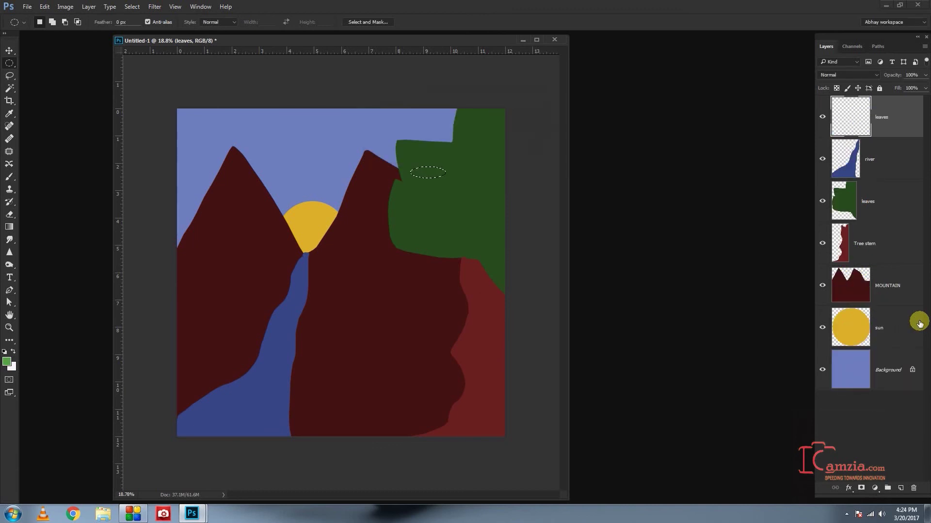
key(alt+BackSpace)
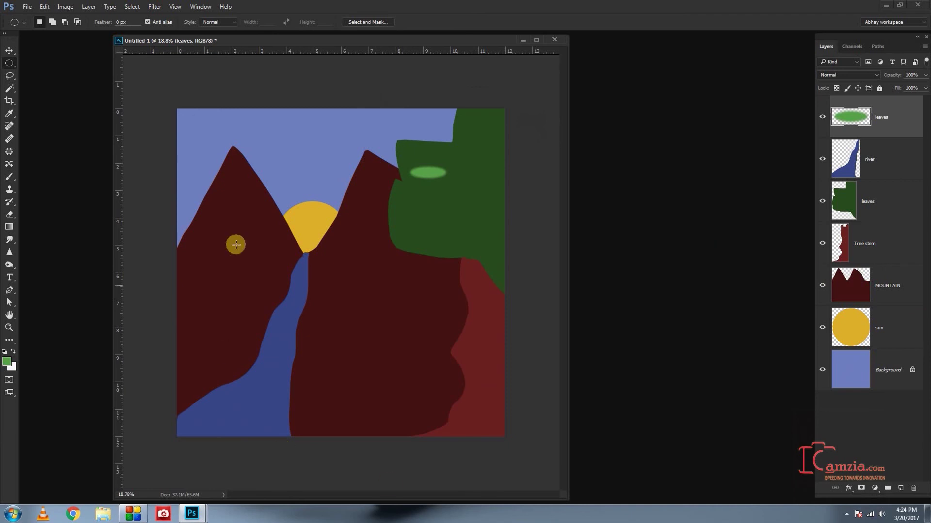
Zoom in on the tree and delete the hard-edged green oval from the leaves layer
scroll(426, 189, up, 3)
scroll(426, 185, up, 3)
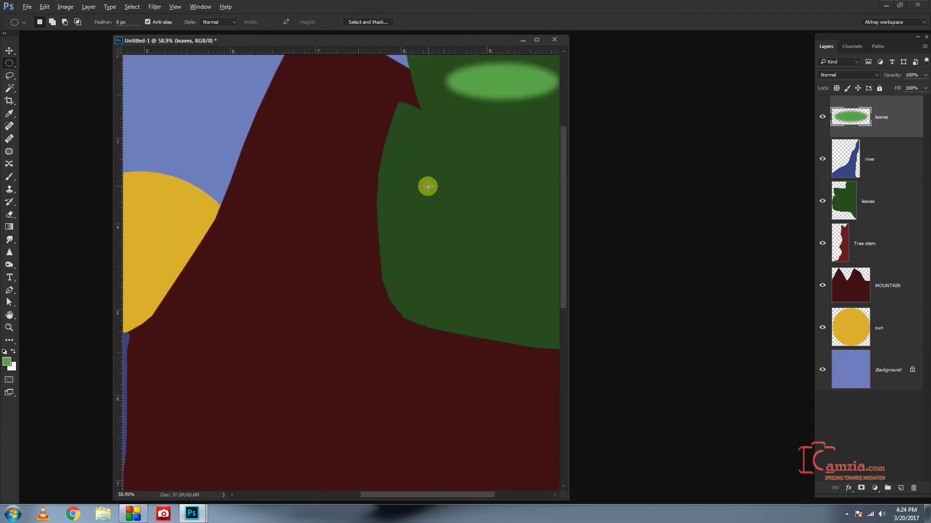
scroll(442, 203, up, 2)
scroll(443, 204, up, 1)
drag(422, 494, 476, 490)
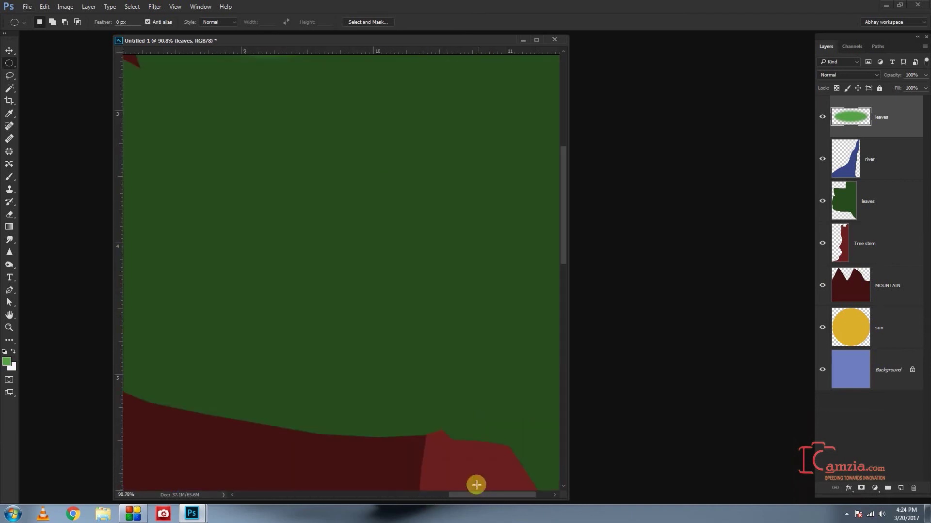
drag(563, 235, 555, 161)
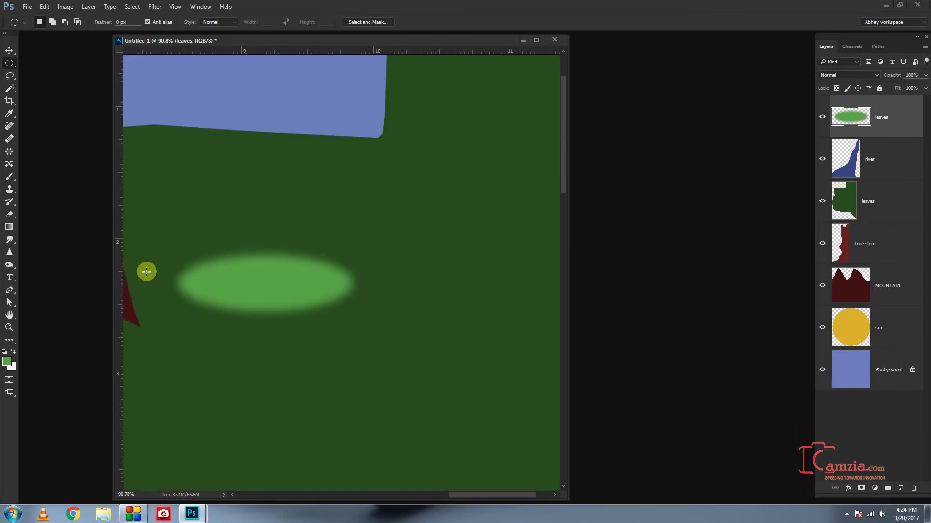
key(ctrl+shift+d)
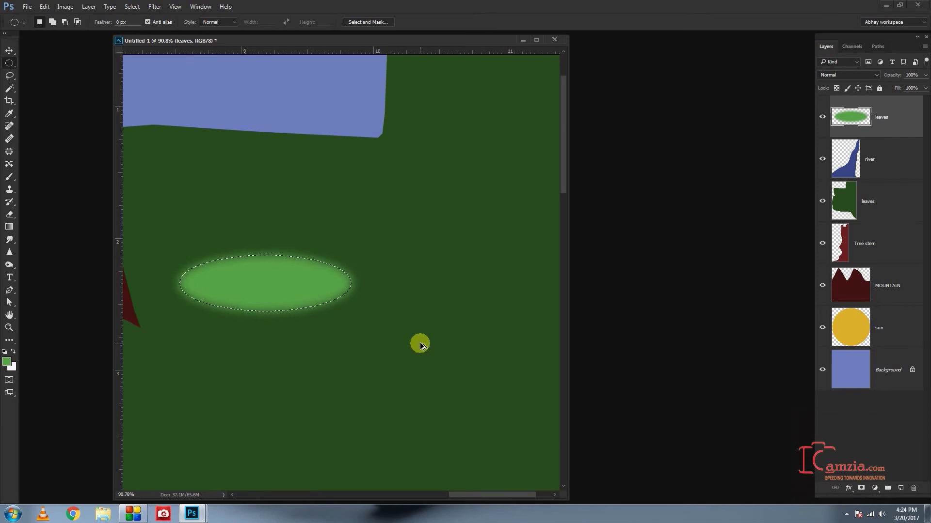
key(Delete)
Feather the oval selection by 50 px and fill it with the light green foreground colour
key(shift)
key(shift+F6)
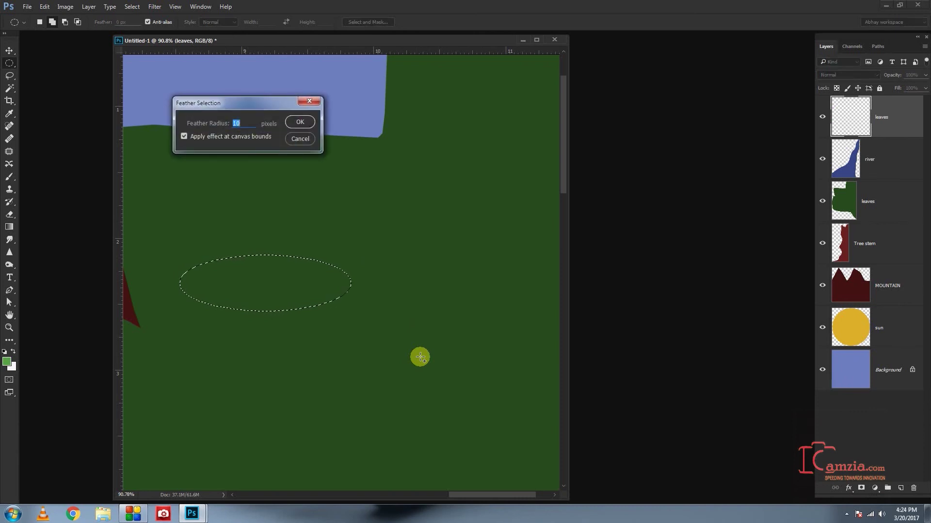
text(50)
key(Return)
key(alt)
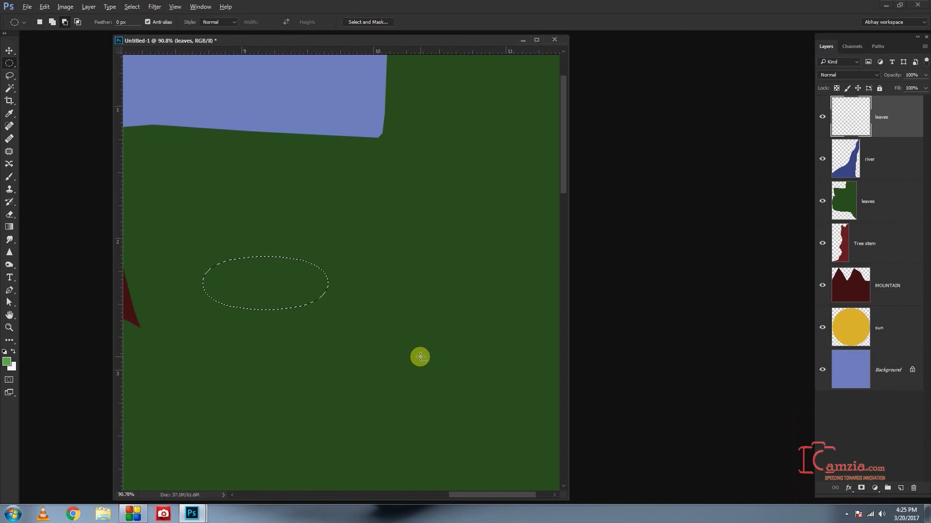
key(alt+BackSpace)
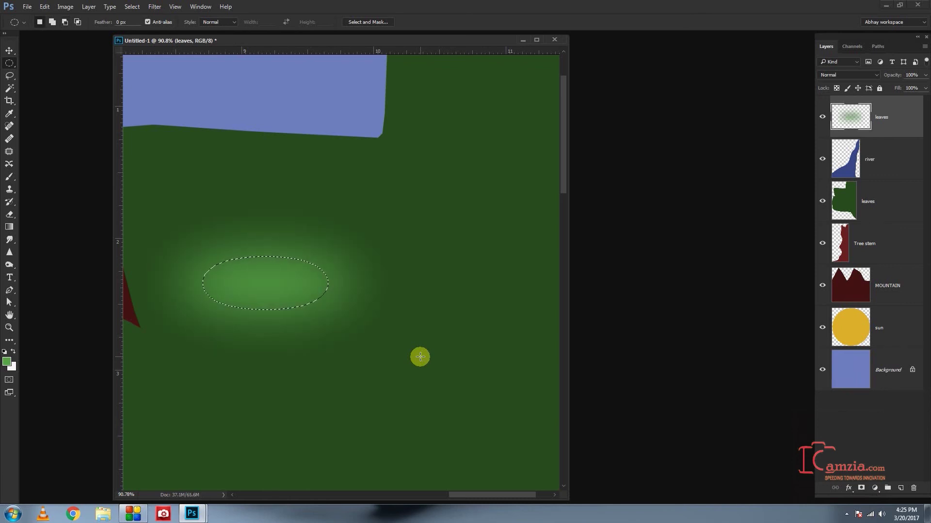